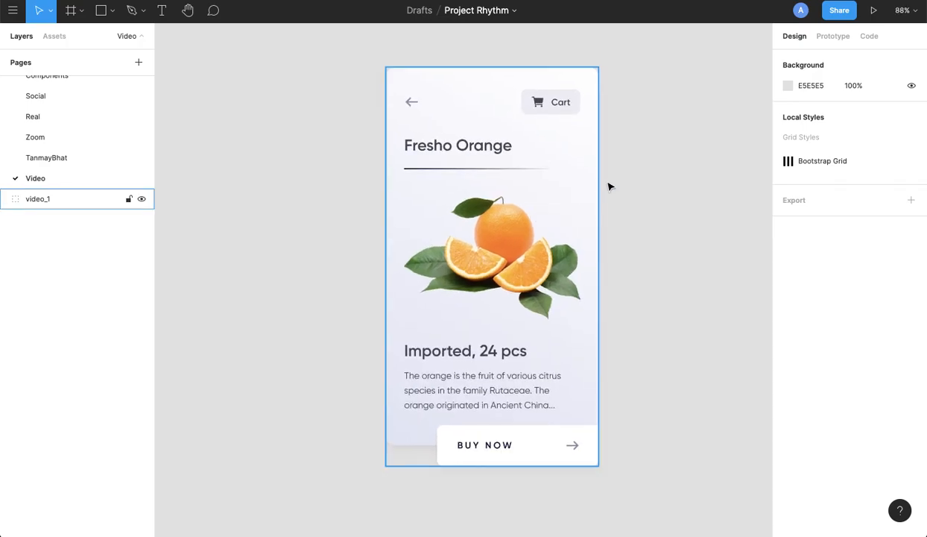
Step: Examine the finished Fresho Orange product card's layout, from the cart header to the BUY NOW button
{"action": "left_click_drag", "start_coordinate": [467, 290], "coordinate": [530, 287]}
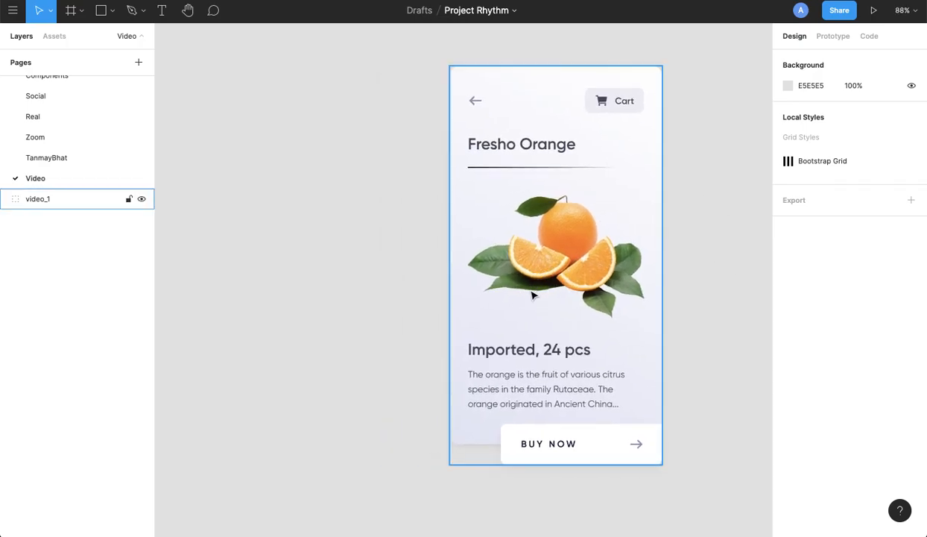
{"action": "scroll", "coordinate": [532, 294], "scroll_direction": "down", "scroll_amount": 1}
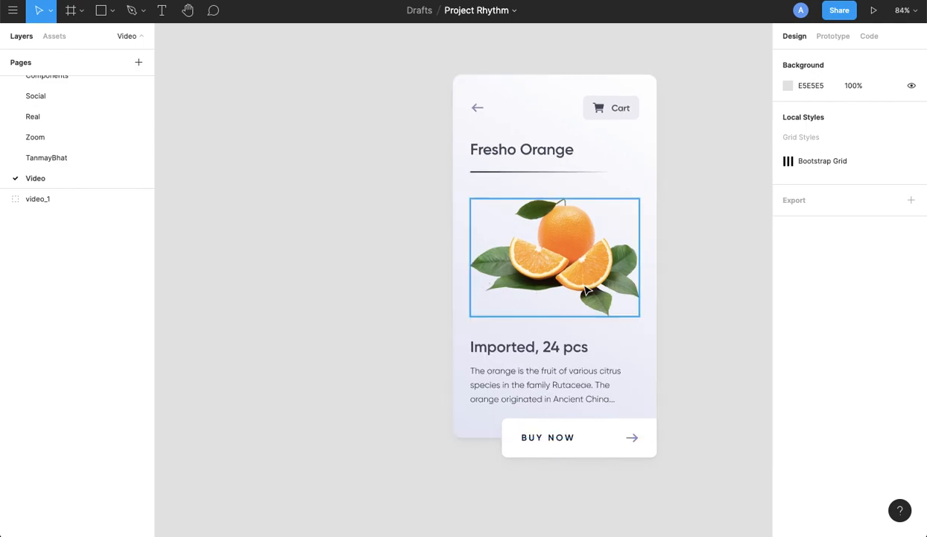
{"action": "scroll", "coordinate": [586, 289], "scroll_direction": "down", "scroll_amount": 5}
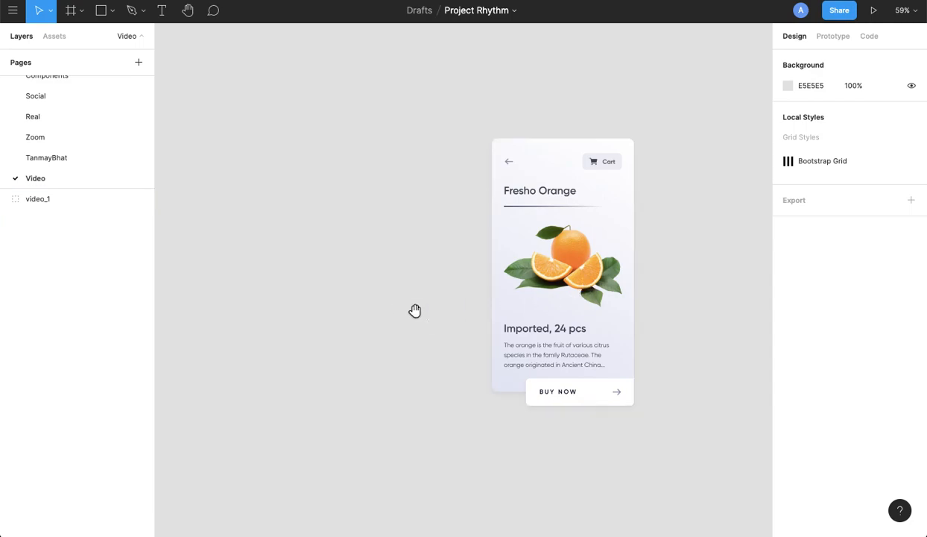
{"action": "left_click_drag", "start_coordinate": [414, 311], "coordinate": [466, 312]}
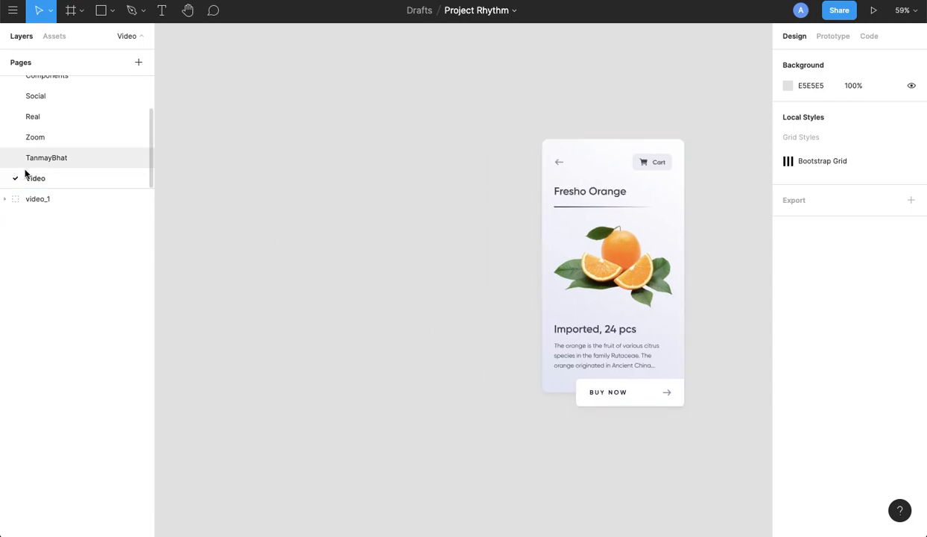
{"action": "scroll", "coordinate": [24, 176], "scroll_direction": "up", "scroll_amount": 1}
{"action": "scroll", "coordinate": [477, 187], "scroll_direction": "down", "scroll_amount": 2}
{"action": "scroll", "coordinate": [664, 205], "scroll_direction": "up", "scroll_amount": 2}
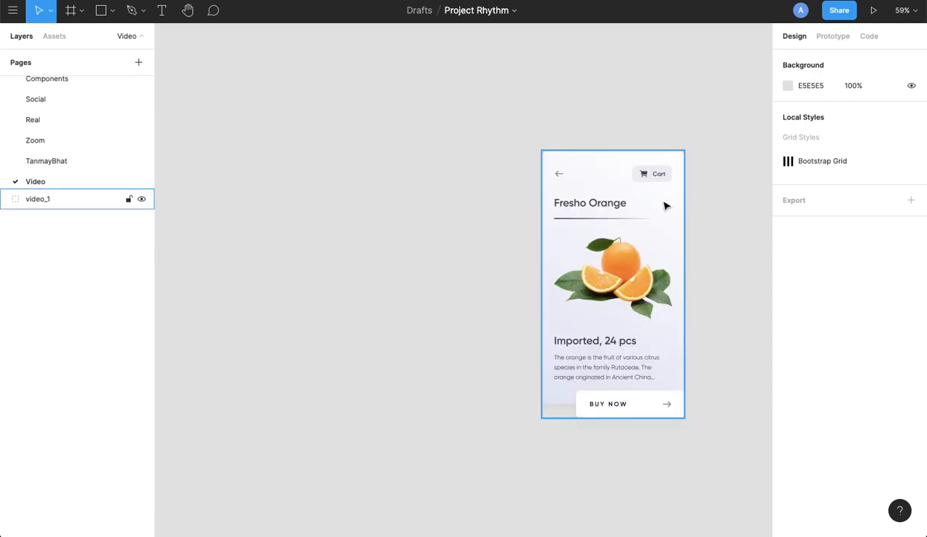
{"action": "scroll", "coordinate": [665, 205], "scroll_direction": "up", "scroll_amount": 5}
{"action": "scroll", "coordinate": [664, 205], "scroll_direction": "down", "scroll_amount": 2}
{"action": "left_click_drag", "start_coordinate": [684, 236], "coordinate": [646, 178]}
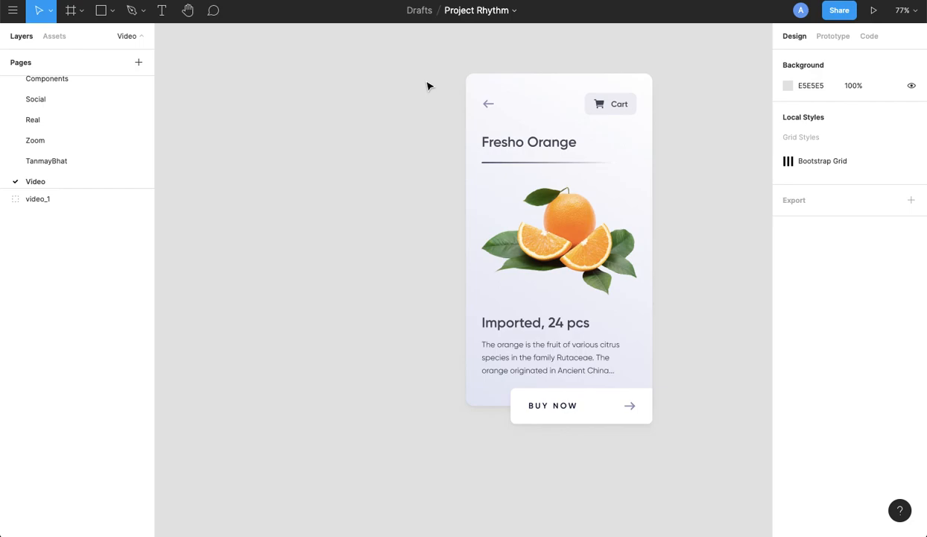
{"action": "scroll", "coordinate": [538, 161], "scroll_direction": "up", "scroll_amount": 4}
{"action": "scroll", "coordinate": [541, 163], "scroll_direction": "down", "scroll_amount": 5}
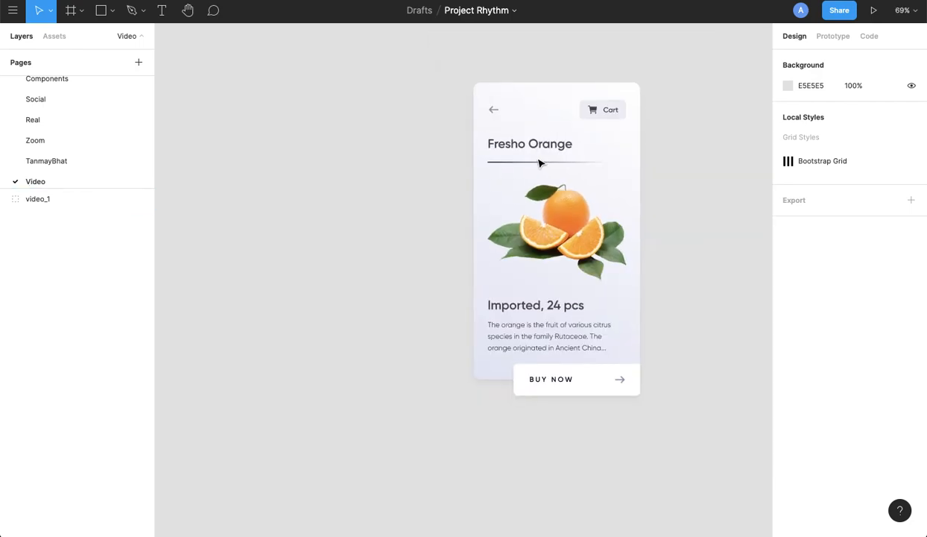
{"action": "scroll", "coordinate": [601, 161], "scroll_direction": "up", "scroll_amount": 3}
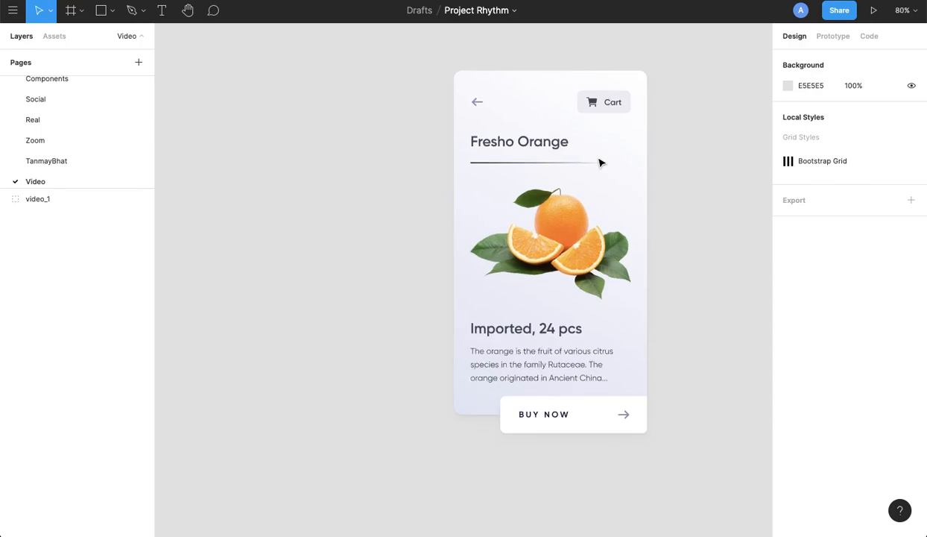
{"action": "scroll", "coordinate": [600, 160], "scroll_direction": "down", "scroll_amount": 5}
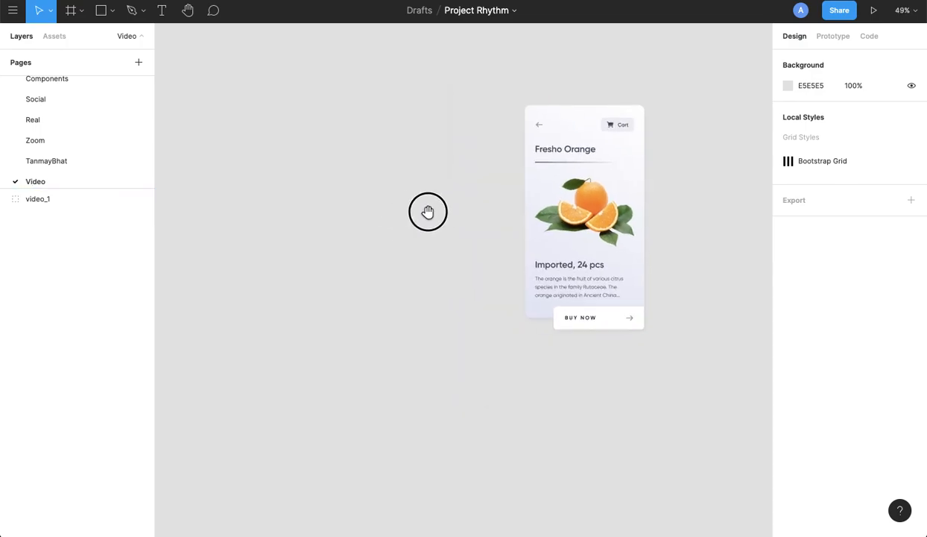
{"action": "left_click_drag", "start_coordinate": [421, 214], "coordinate": [441, 209]}
{"action": "left_click", "coordinate": [584, 198]}
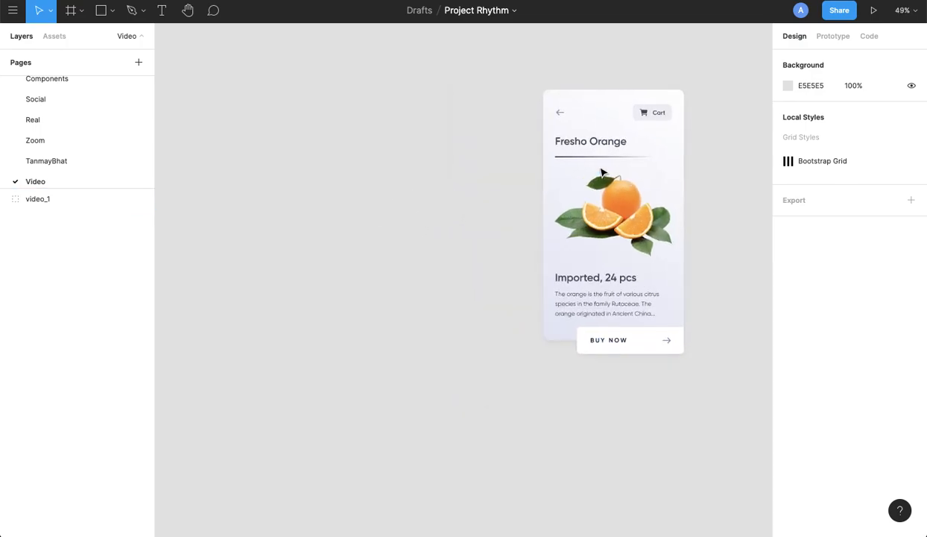
{"action": "scroll", "coordinate": [604, 173], "scroll_direction": "up", "scroll_amount": 2}
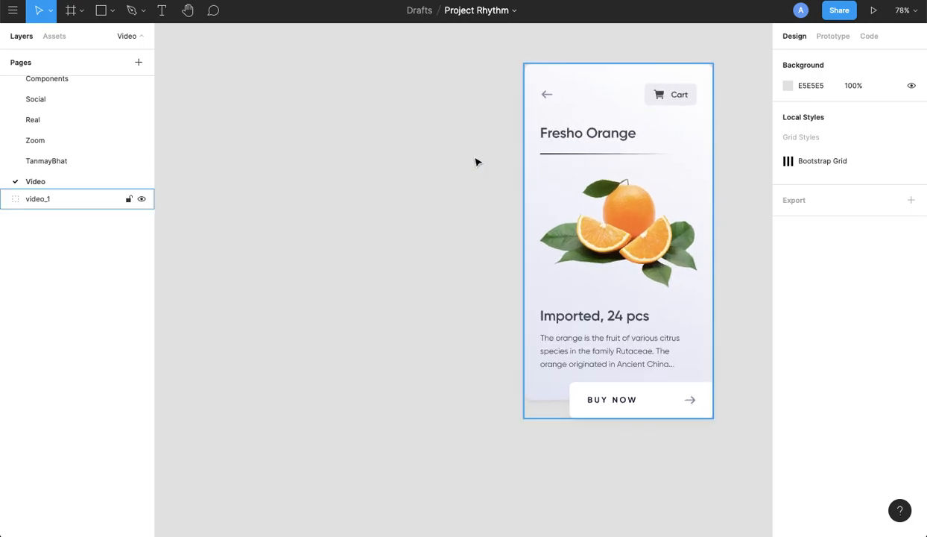
Step: Create an Android preset frame of 360 × 640 in the empty space beside the reference card
{"action": "key", "text": "f"}
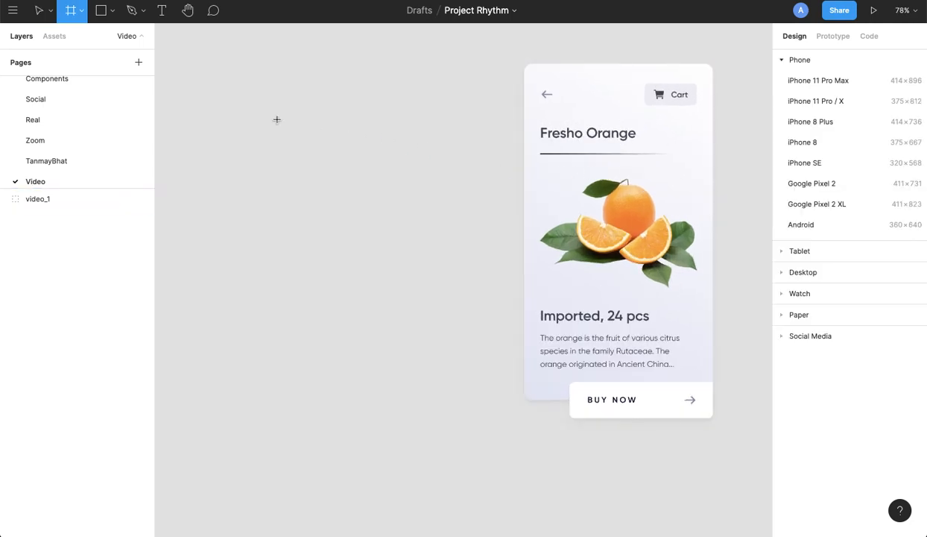
{"action": "left_click", "coordinate": [817, 231]}
{"action": "left_click_drag", "start_coordinate": [526, 149], "coordinate": [321, 120]}
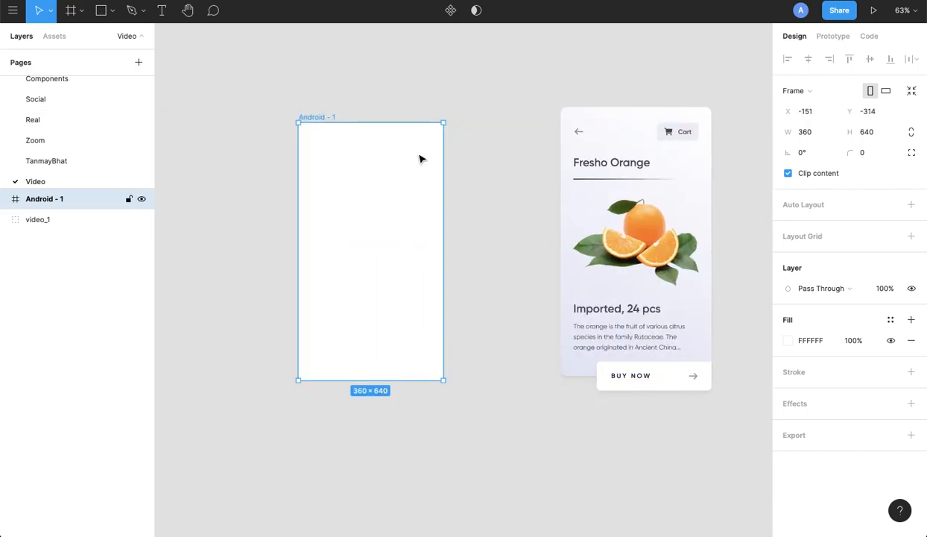
{"action": "key", "text": "f"}
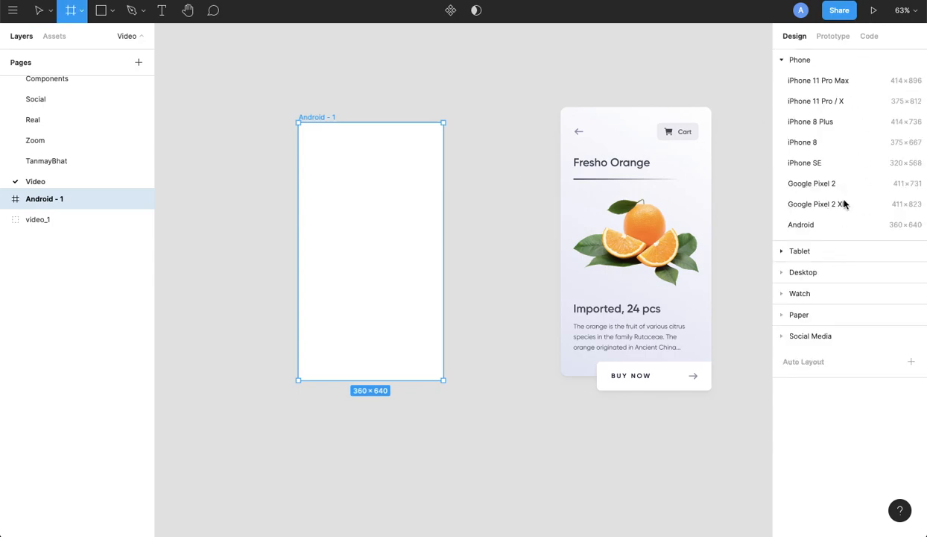
{"action": "left_click", "coordinate": [806, 62]}
{"action": "left_click", "coordinate": [806, 60]}
{"action": "key", "text": "v"}
{"action": "left_click", "coordinate": [504, 134]}
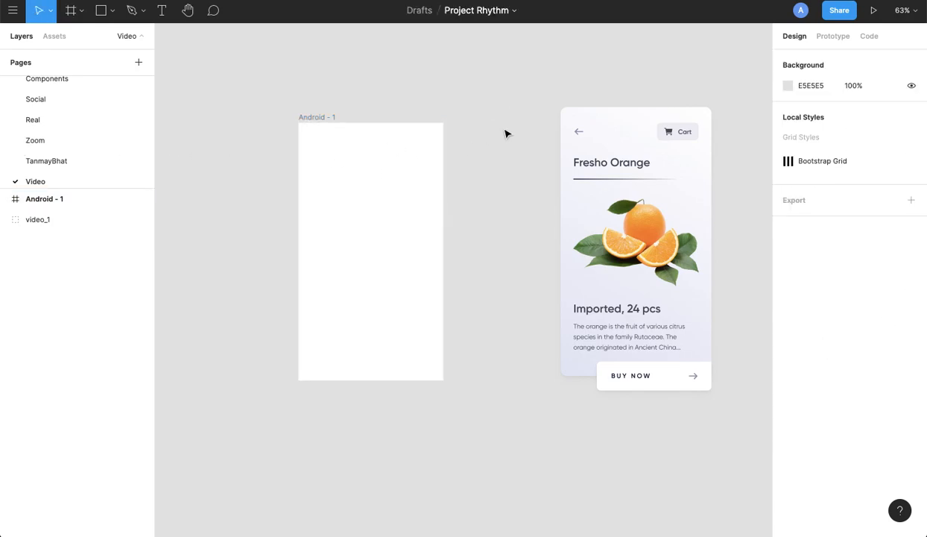
Step: Round the blank Android frame's corners with a radius of 16, matching the reference card's background rectangle
{"action": "left_click", "coordinate": [615, 122]}
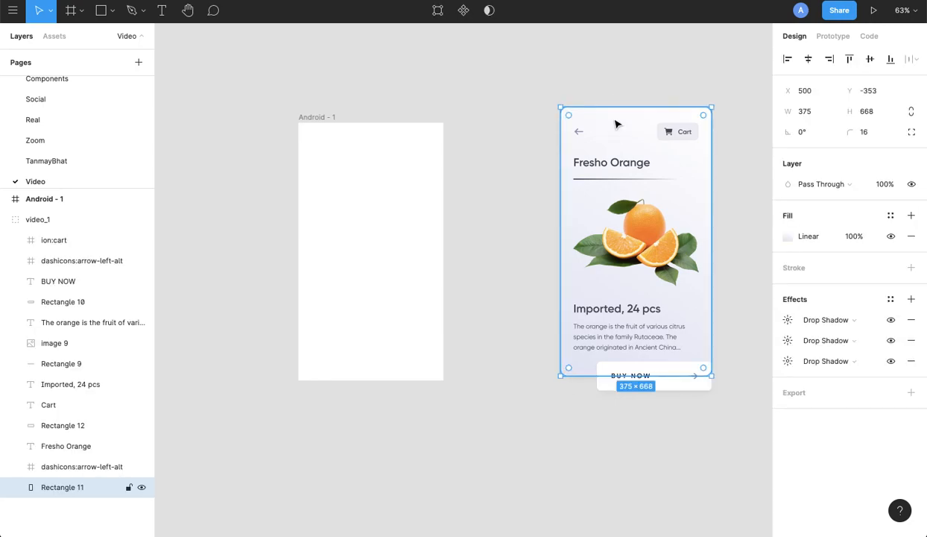
{"action": "left_click", "coordinate": [319, 117]}
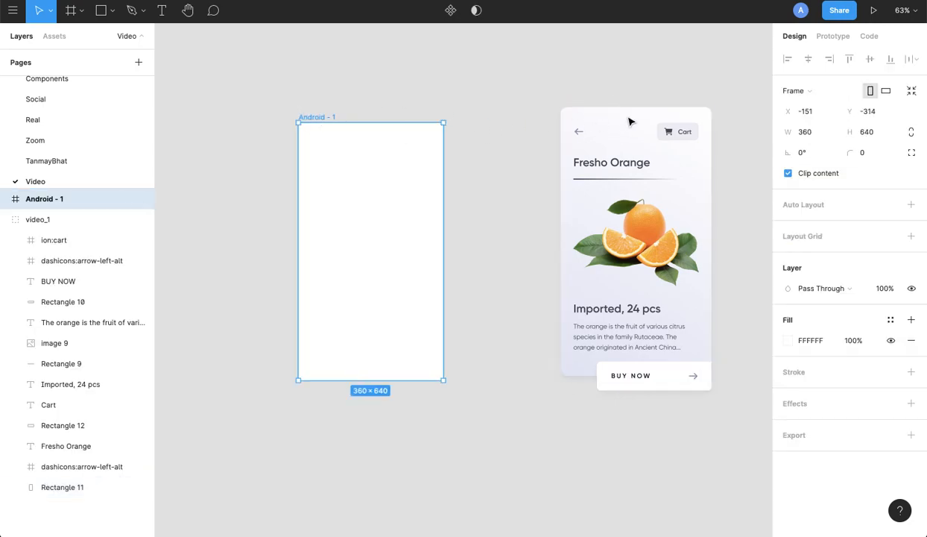
{"action": "left_click", "coordinate": [727, 116]}
{"action": "scroll", "coordinate": [725, 115], "scroll_direction": "up", "scroll_amount": 10}
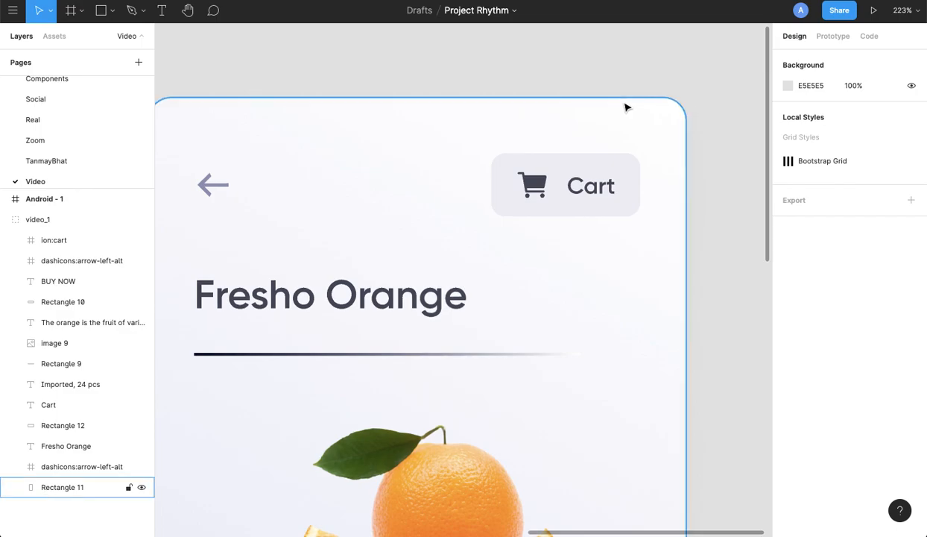
{"action": "scroll", "coordinate": [683, 105], "scroll_direction": "down", "scroll_amount": 8}
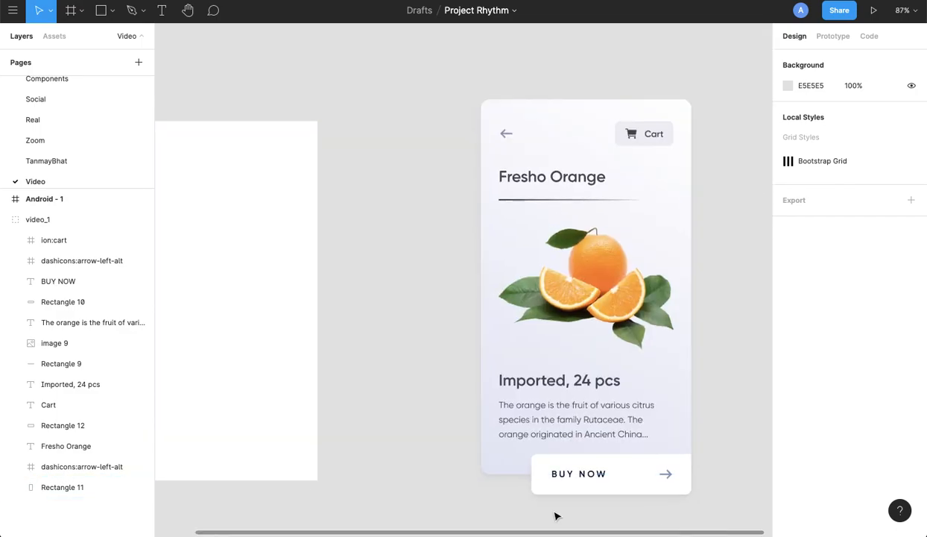
{"action": "scroll", "coordinate": [587, 426], "scroll_direction": "down", "scroll_amount": 2}
{"action": "left_click_drag", "start_coordinate": [420, 357], "coordinate": [464, 271]}
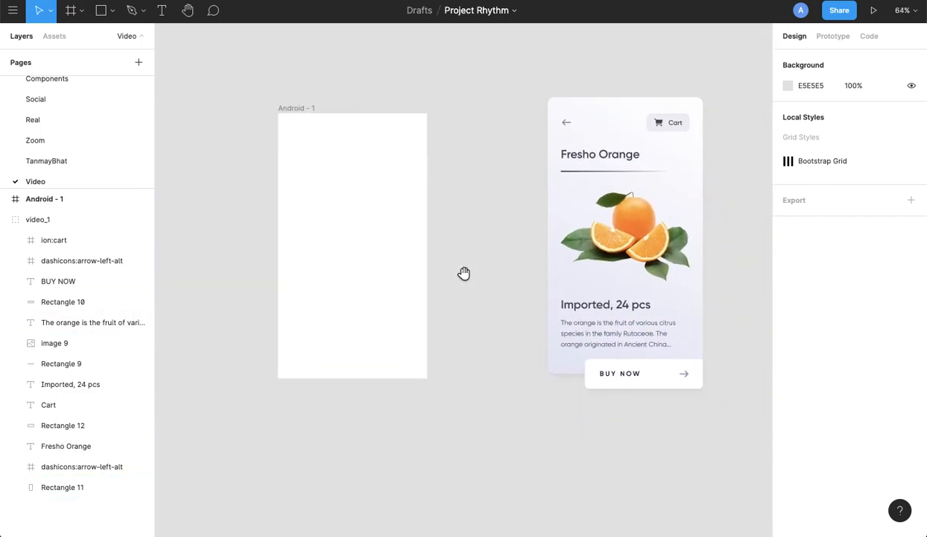
{"action": "left_click", "coordinate": [307, 110]}
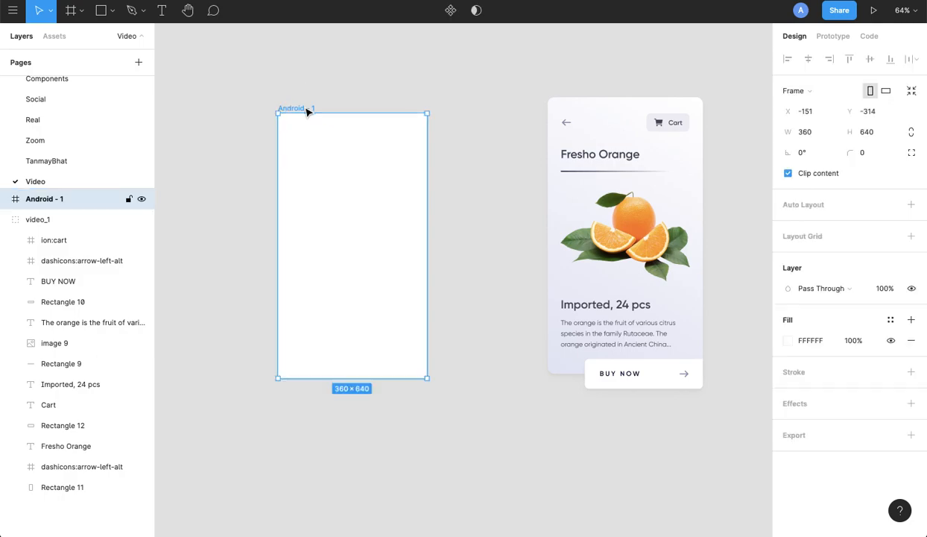
{"action": "left_click", "coordinate": [868, 154]}
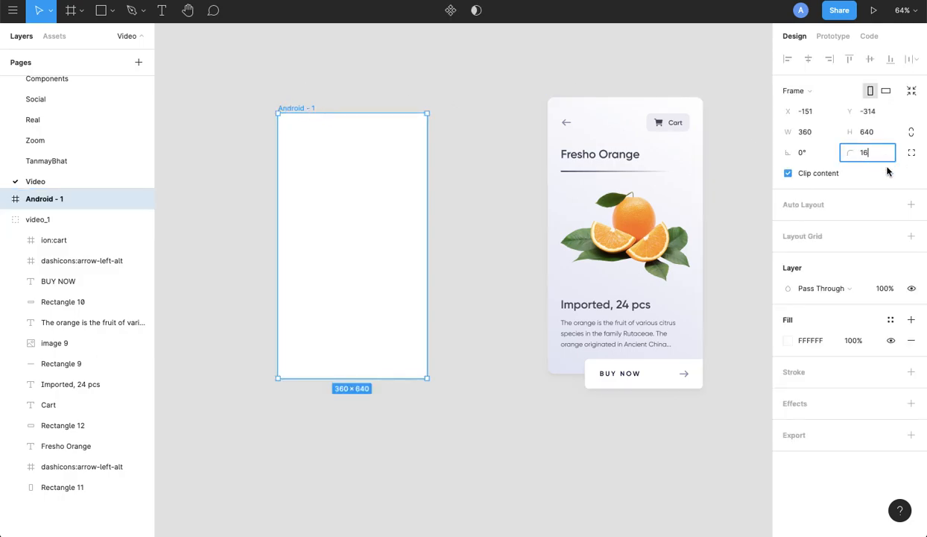
{"action": "key", "text": "Return"}
{"action": "left_click", "coordinate": [442, 116]}
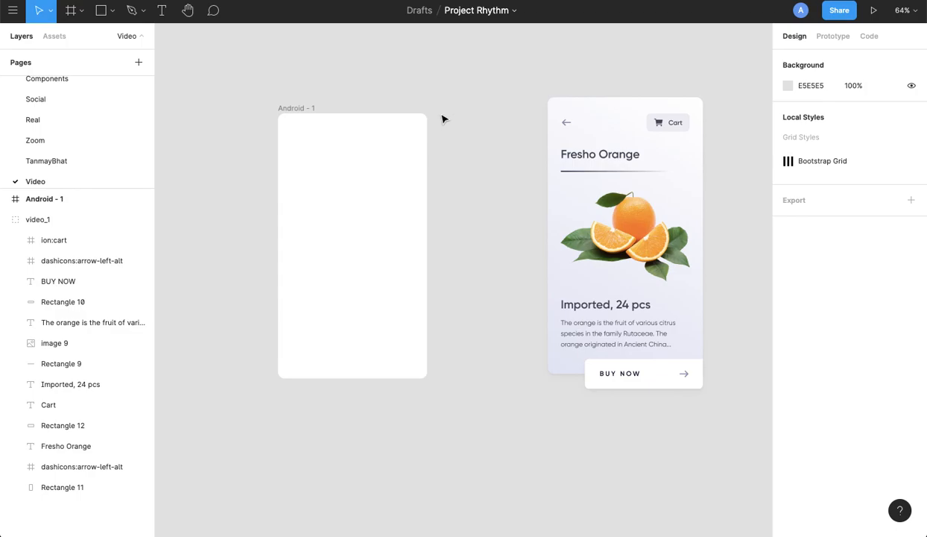
Step: Move the reference card group closer to the Android frame, to about X 342, Y -324
{"action": "scroll", "coordinate": [427, 128], "scroll_direction": "up", "scroll_amount": 2}
{"action": "scroll", "coordinate": [430, 132], "scroll_direction": "up", "scroll_amount": 2}
{"action": "scroll", "coordinate": [429, 130], "scroll_direction": "down", "scroll_amount": 1}
{"action": "left_click", "coordinate": [624, 101]}
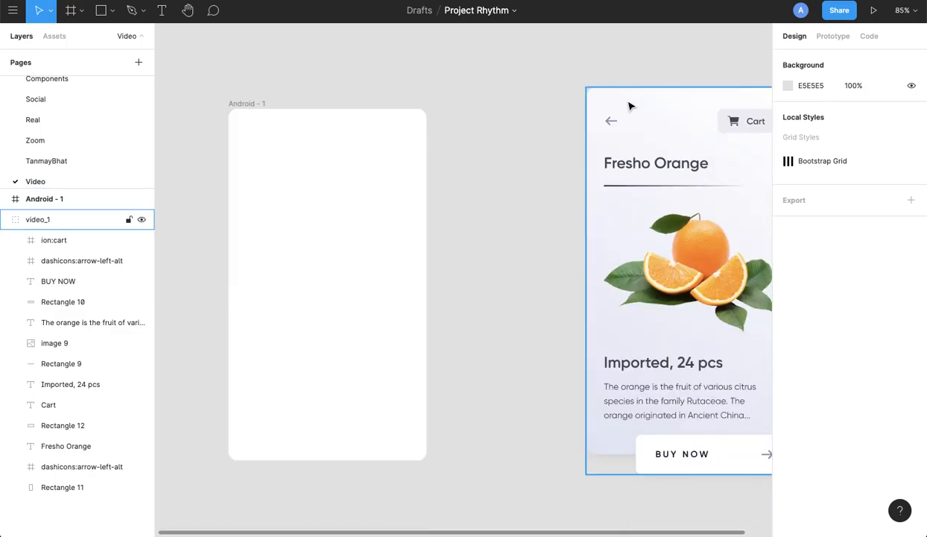
{"action": "left_click_drag", "start_coordinate": [645, 109], "coordinate": [557, 120]}
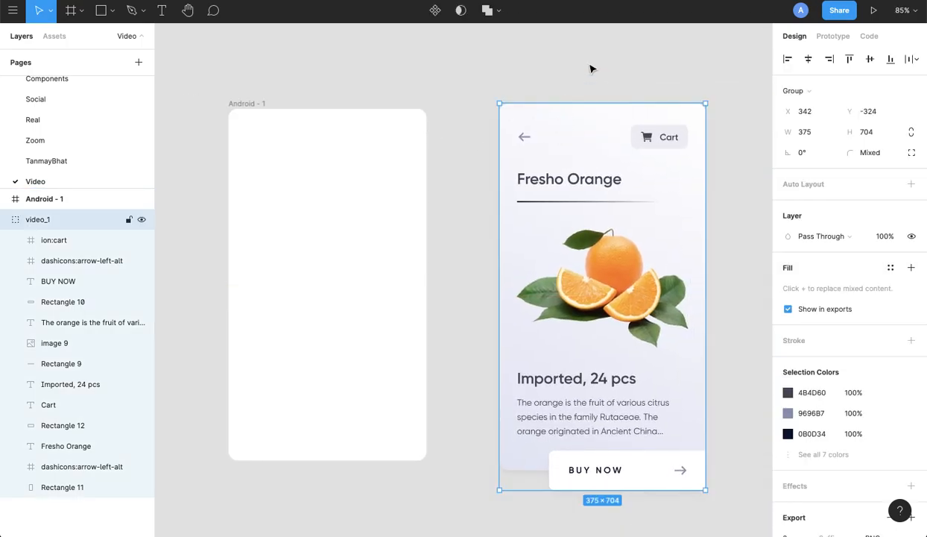
{"action": "left_click", "coordinate": [582, 67]}
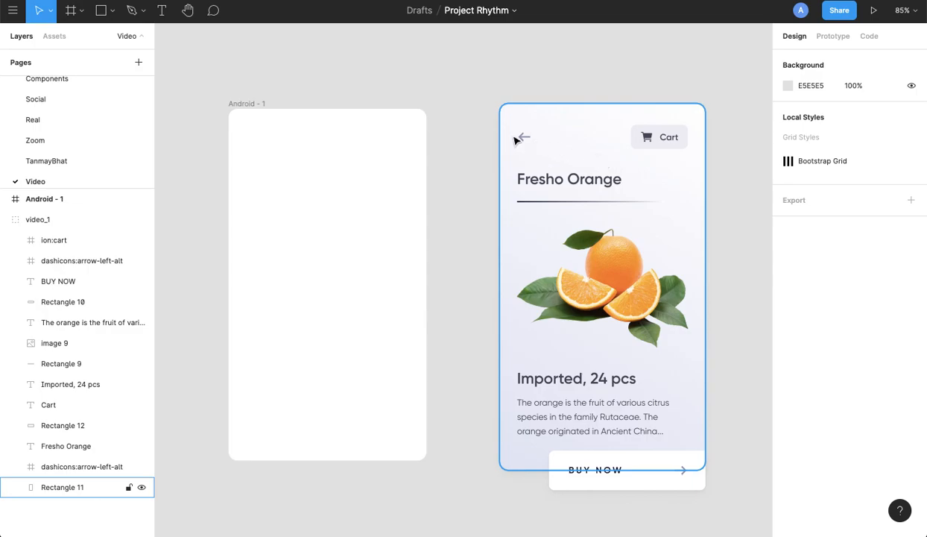
Step: Inspect both stops of the linear gradient fill on the reference card's background rectangle, with colour values in Hex
{"action": "scroll", "coordinate": [515, 140], "scroll_direction": "up", "scroll_amount": 5}
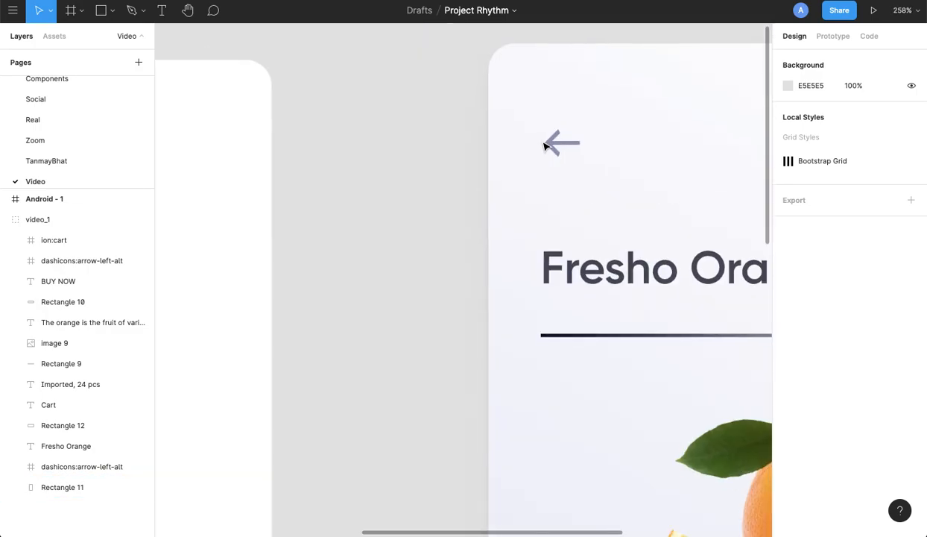
{"action": "scroll", "coordinate": [545, 145], "scroll_direction": "down", "scroll_amount": 5}
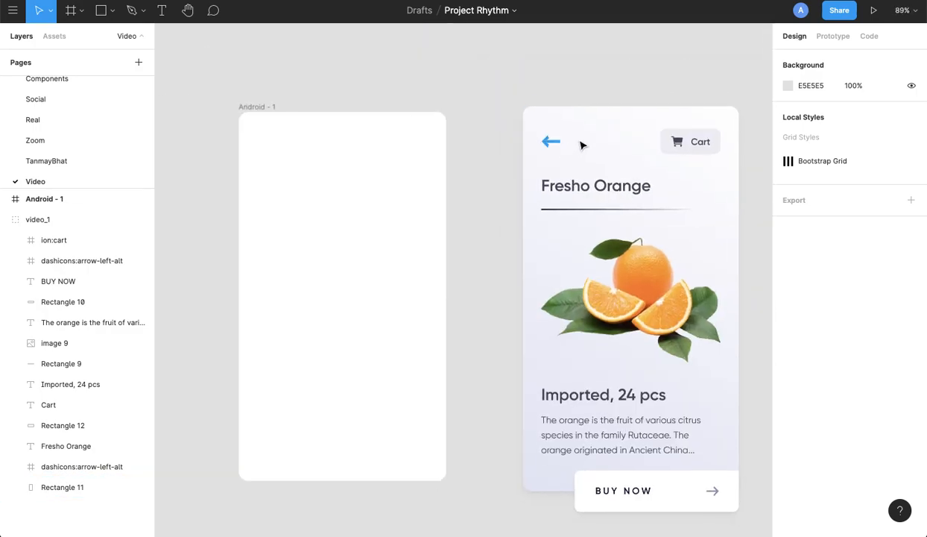
{"action": "left_click", "coordinate": [603, 136]}
{"action": "double_click", "coordinate": [602, 136]}
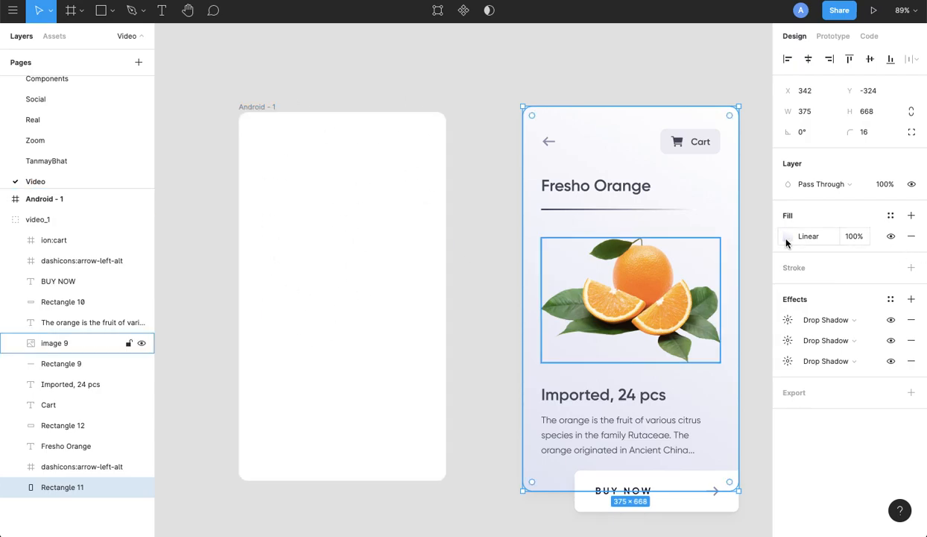
{"action": "left_click", "coordinate": [787, 239]}
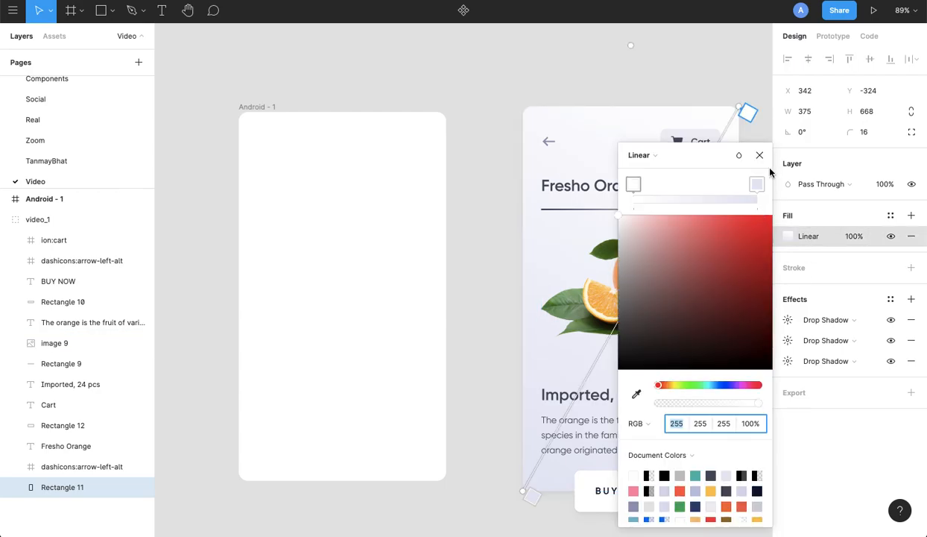
{"action": "left_click", "coordinate": [757, 184]}
{"action": "left_click", "coordinate": [628, 423]}
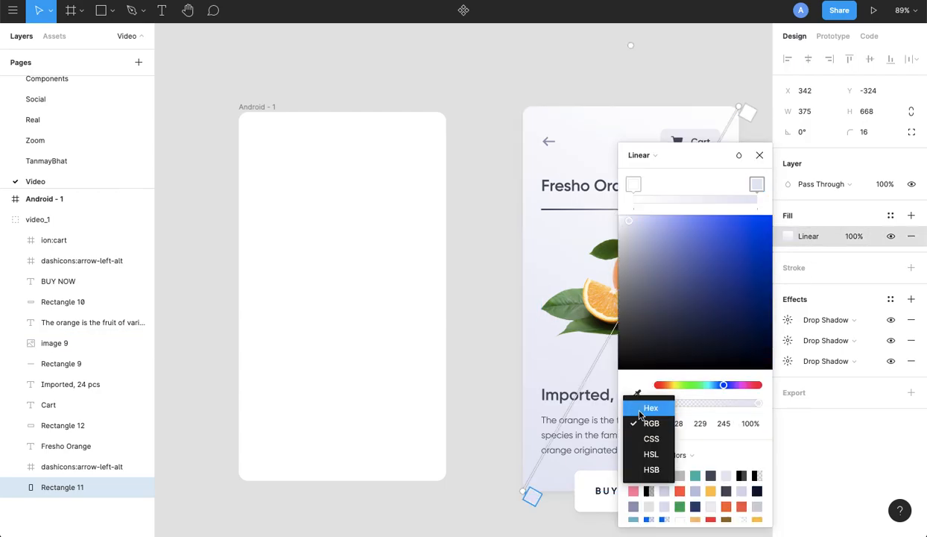
{"action": "left_click", "coordinate": [634, 407]}
{"action": "left_click", "coordinate": [634, 185]}
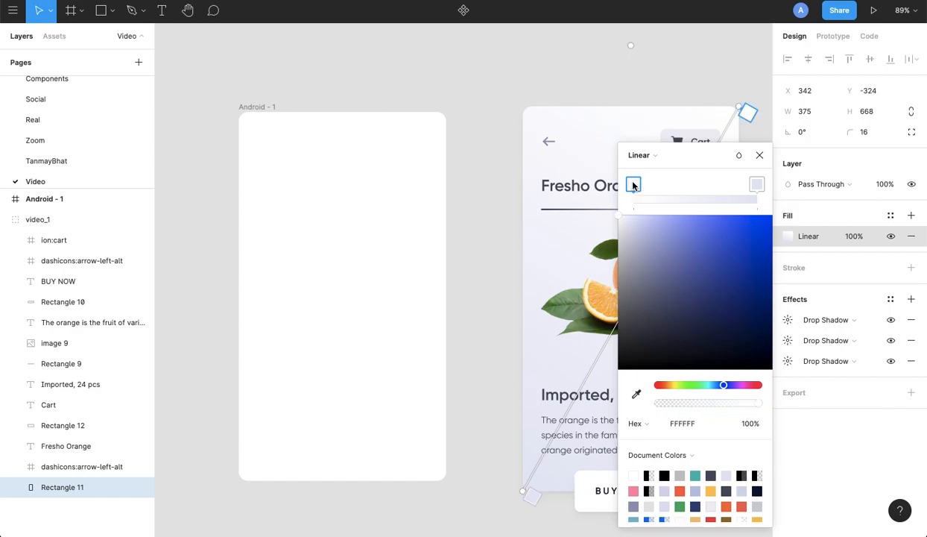
{"action": "left_click", "coordinate": [760, 155]}
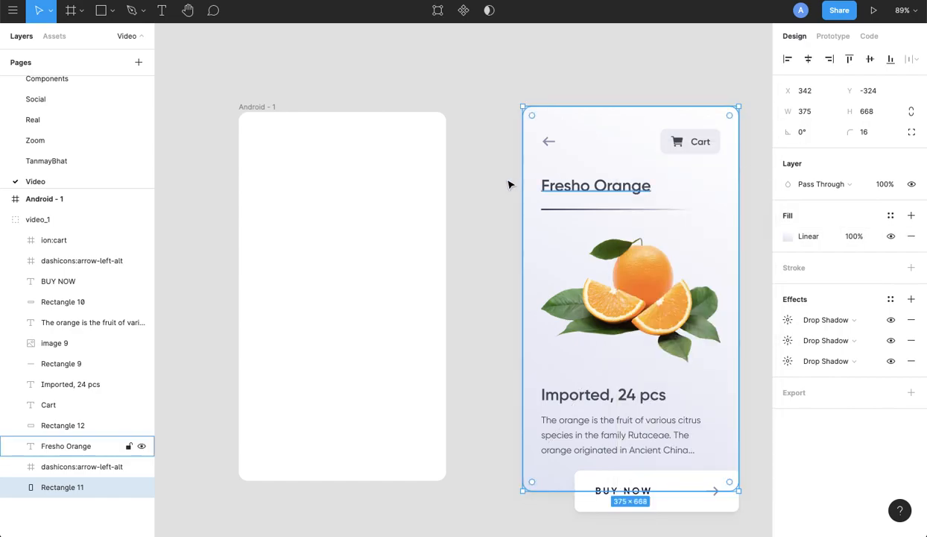
{"action": "left_click", "coordinate": [489, 198]}
Step: Add a linear gradient fill above the white fill of the Android frame
{"action": "left_click_drag", "start_coordinate": [486, 202], "coordinate": [524, 172]}
{"action": "left_click", "coordinate": [282, 78]}
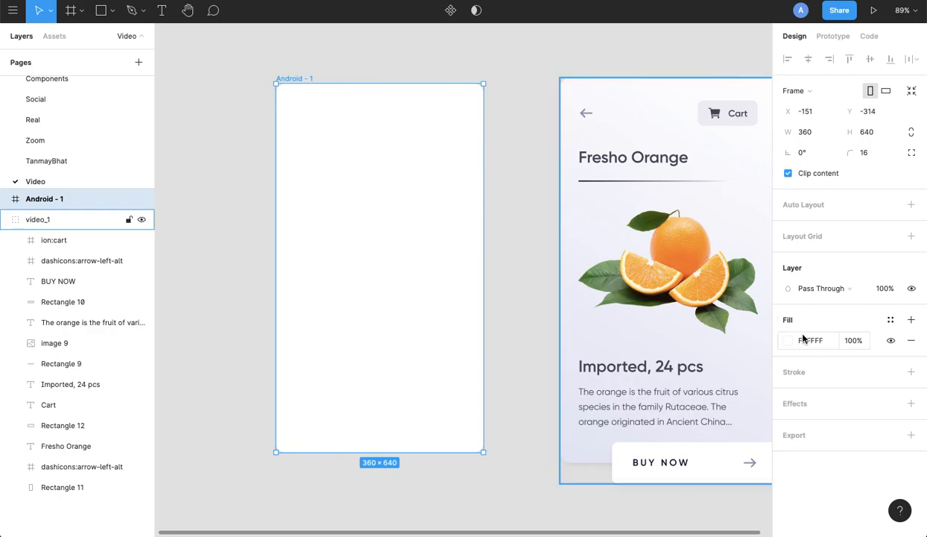
{"action": "left_click", "coordinate": [910, 321]}
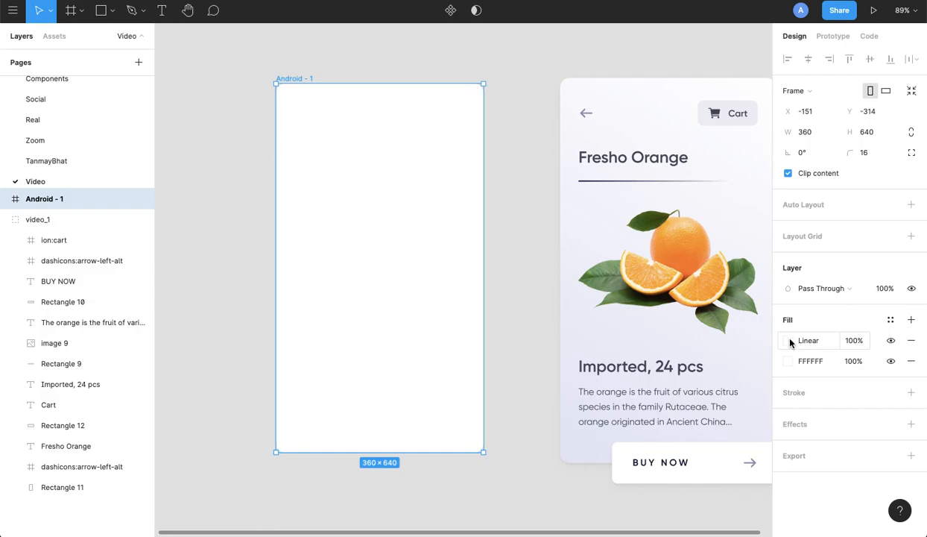
Step: Set the end stop of the Android frame's linear gradient to hex E4E5E5 at 100% opacity
{"action": "left_click", "coordinate": [788, 339]}
{"action": "left_click", "coordinate": [642, 154]}
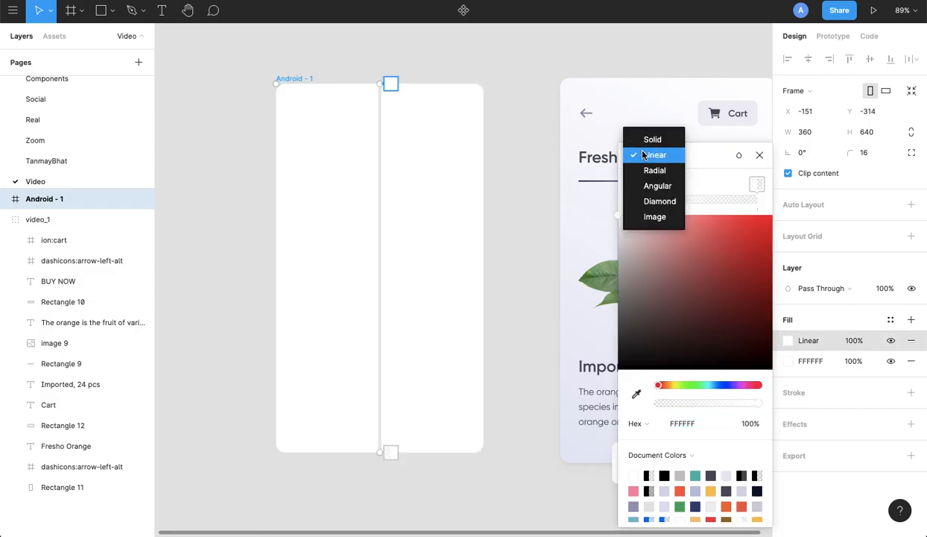
{"action": "left_click", "coordinate": [644, 154]}
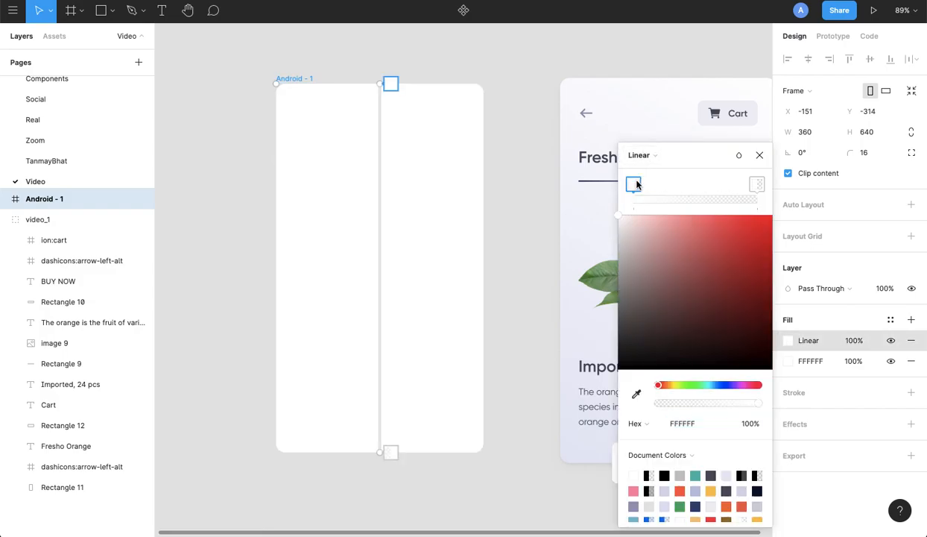
{"action": "left_click", "coordinate": [757, 184]}
{"action": "left_click", "coordinate": [694, 425]}
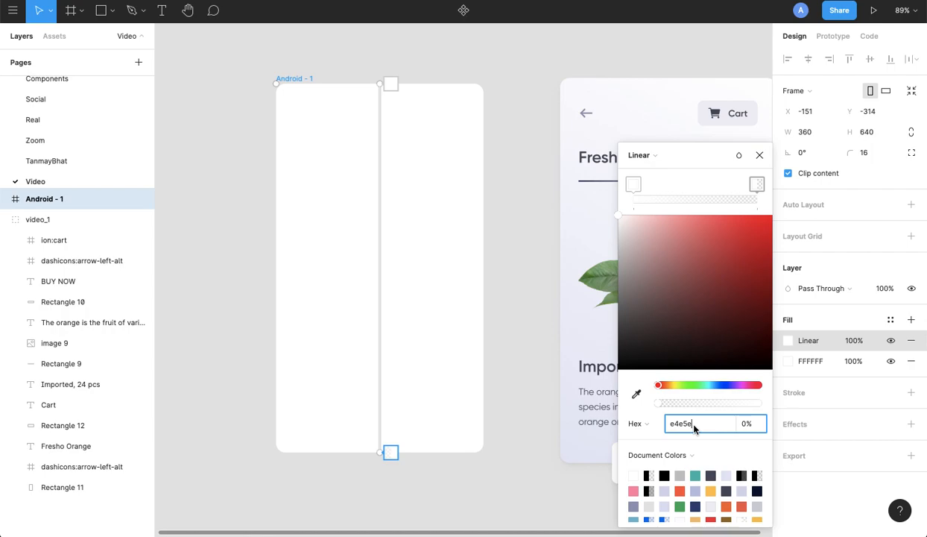
{"action": "type", "text": "e4e5e5"}
{"action": "key", "text": "Return"}
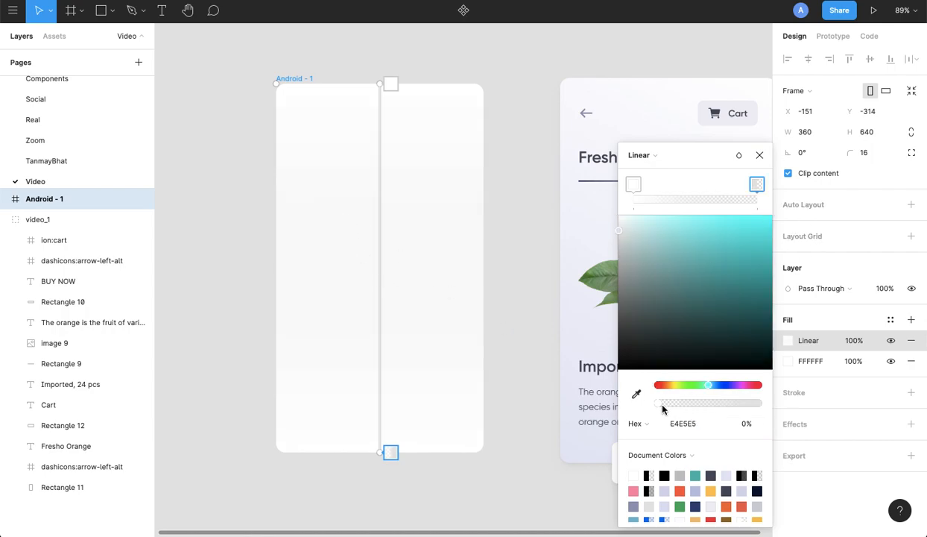
{"action": "left_click_drag", "start_coordinate": [661, 404], "coordinate": [764, 403]}
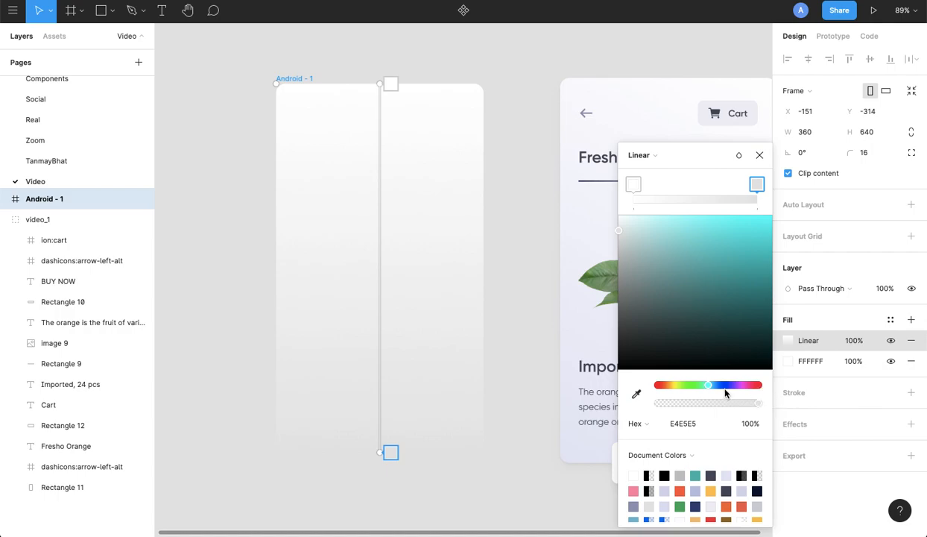
Step: Angle the Android frame's linear gradient diagonally, from its upper-right corner at the white stop to its lower-left corner at the end stop
{"action": "scroll", "coordinate": [428, 259], "scroll_direction": "down", "scroll_amount": 3}
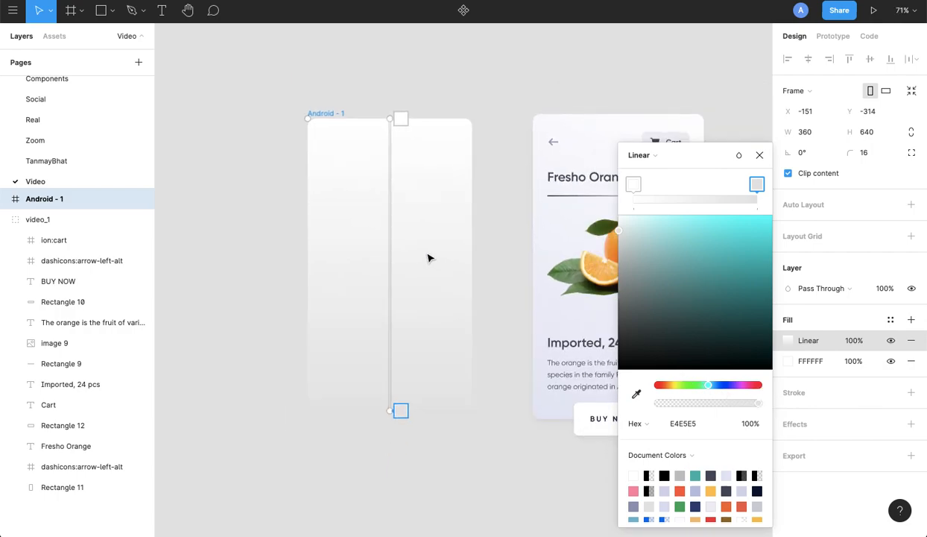
{"action": "left_click", "coordinate": [399, 118]}
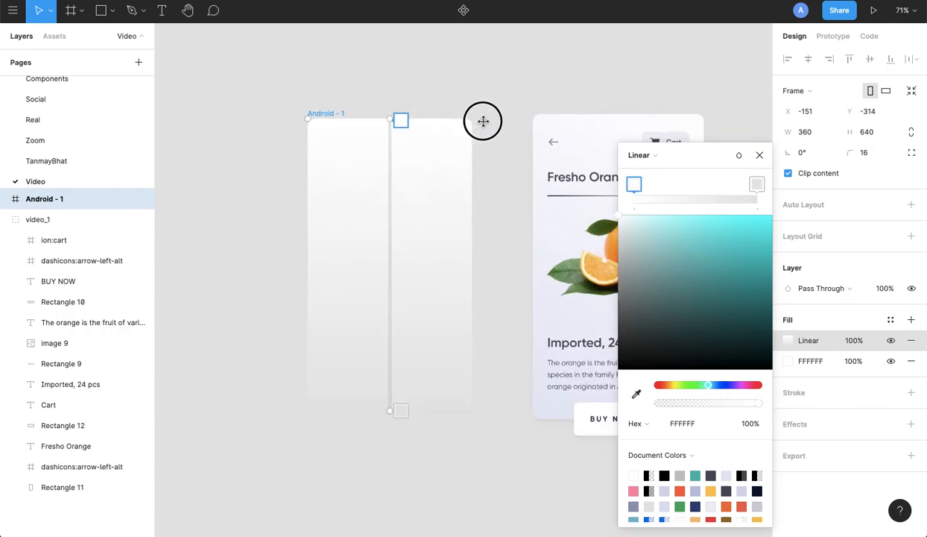
{"action": "left_click_drag", "start_coordinate": [389, 119], "coordinate": [472, 120]}
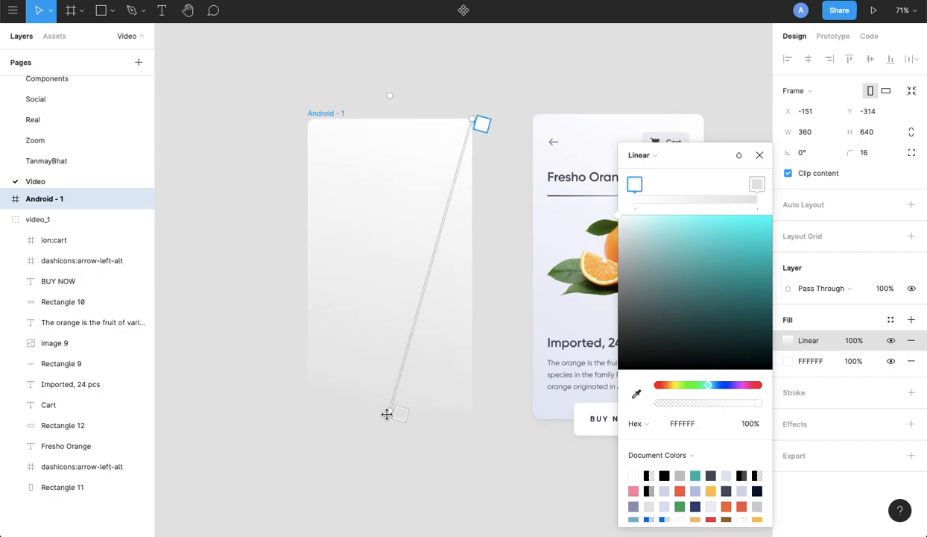
{"action": "left_click_drag", "start_coordinate": [374, 415], "coordinate": [308, 416]}
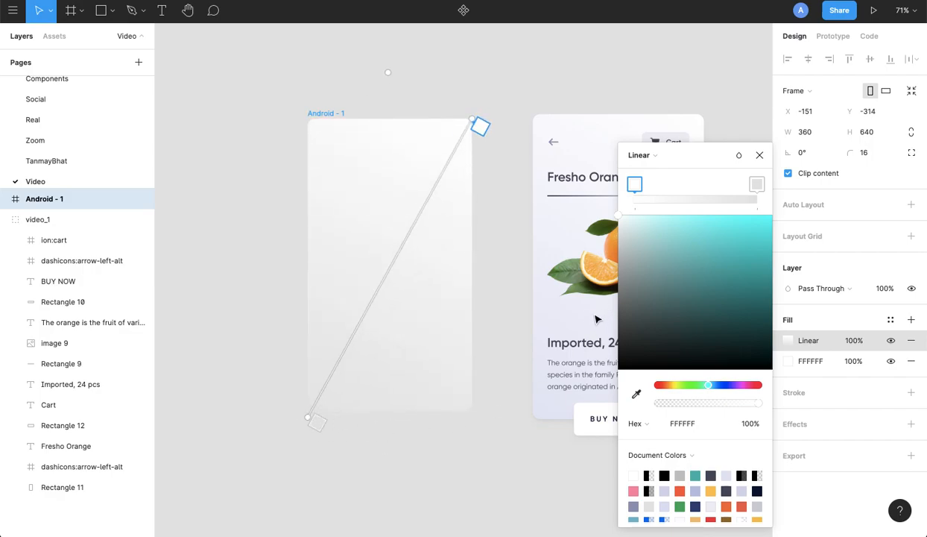
{"action": "left_click", "coordinate": [759, 155]}
{"action": "left_click", "coordinate": [740, 170]}
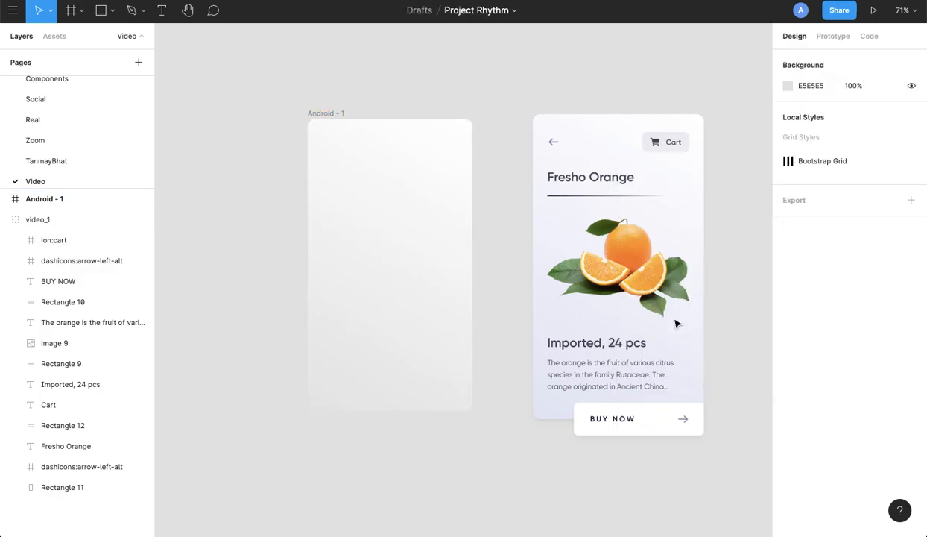
Step: Look up the hex colour of the end stop in the linear gradient of the reference card's background rectangle
{"action": "left_click", "coordinate": [605, 337]}
{"action": "left_click", "coordinate": [820, 237]}
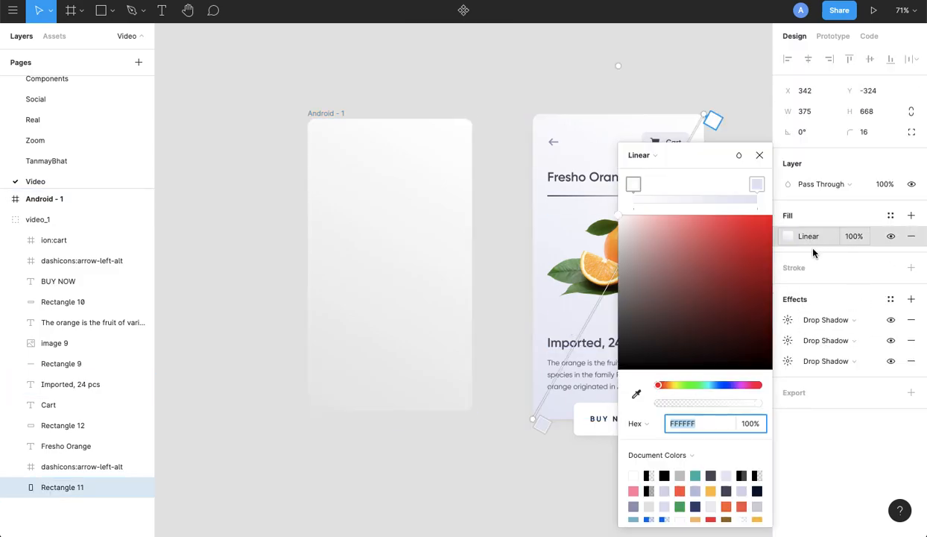
{"action": "left_click", "coordinate": [755, 185]}
{"action": "left_click", "coordinate": [698, 424]}
{"action": "key", "text": "Return"}
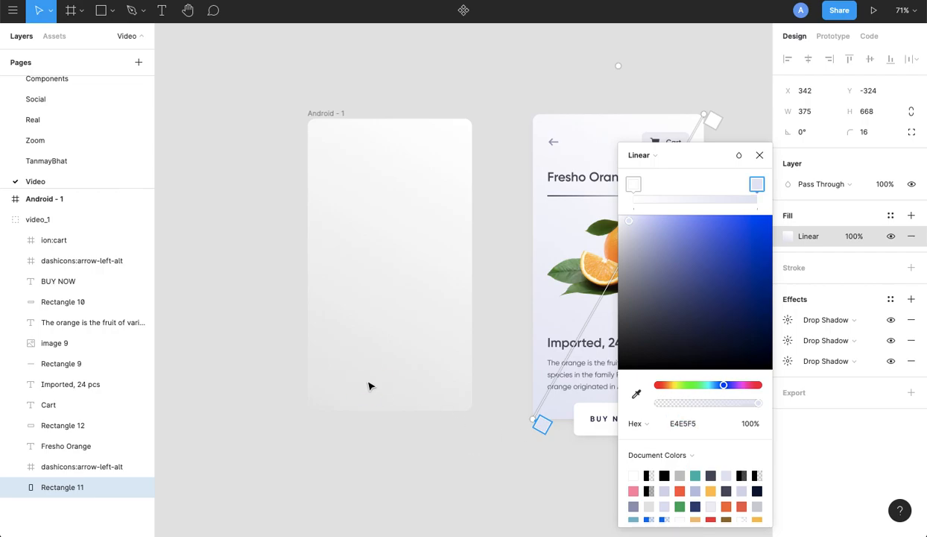
{"action": "left_click", "coordinate": [759, 156]}
Step: Change the end stop of the Android frame's linear gradient to hex E4E5F5 to match the reference card
{"action": "left_click", "coordinate": [420, 341]}
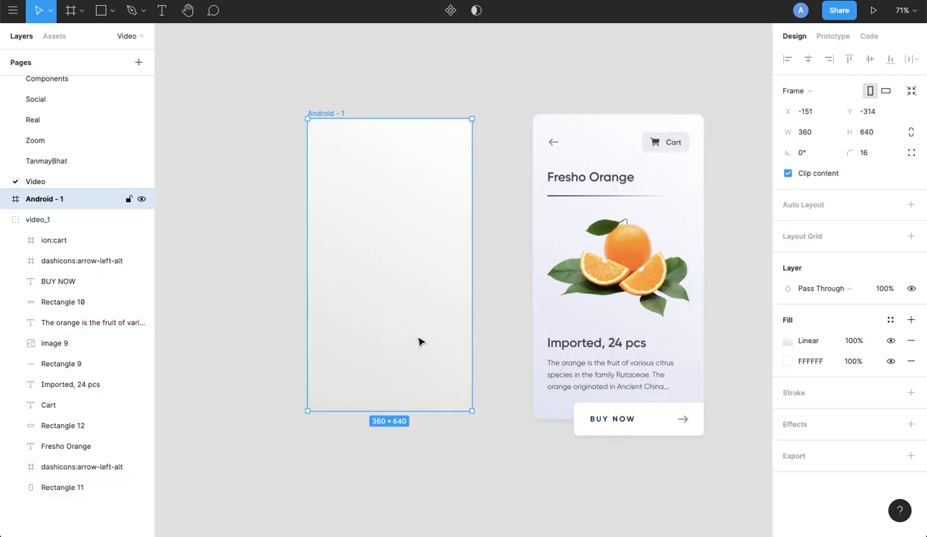
{"action": "left_click", "coordinate": [788, 341]}
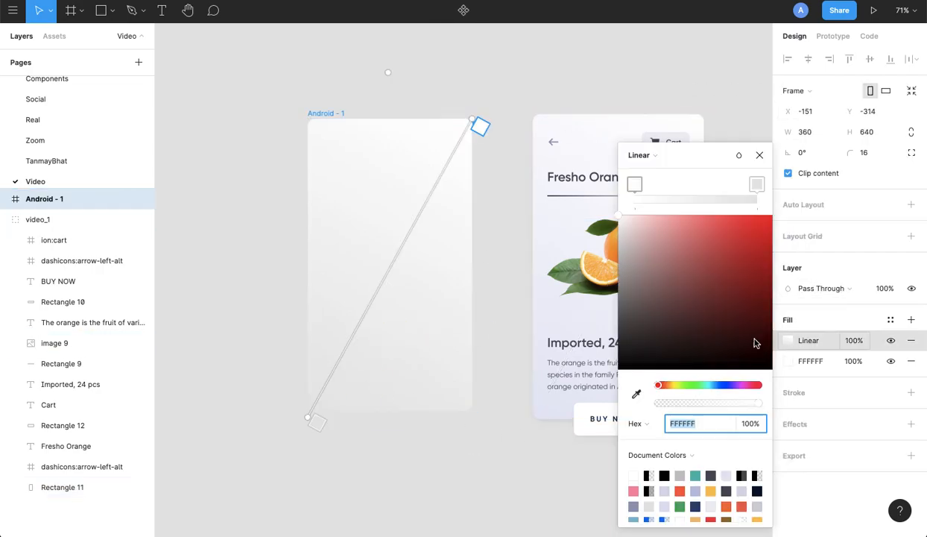
{"action": "left_click", "coordinate": [756, 184]}
{"action": "left_click", "coordinate": [704, 425]}
{"action": "left_click", "coordinate": [706, 430]}
{"action": "key", "text": "Return"}
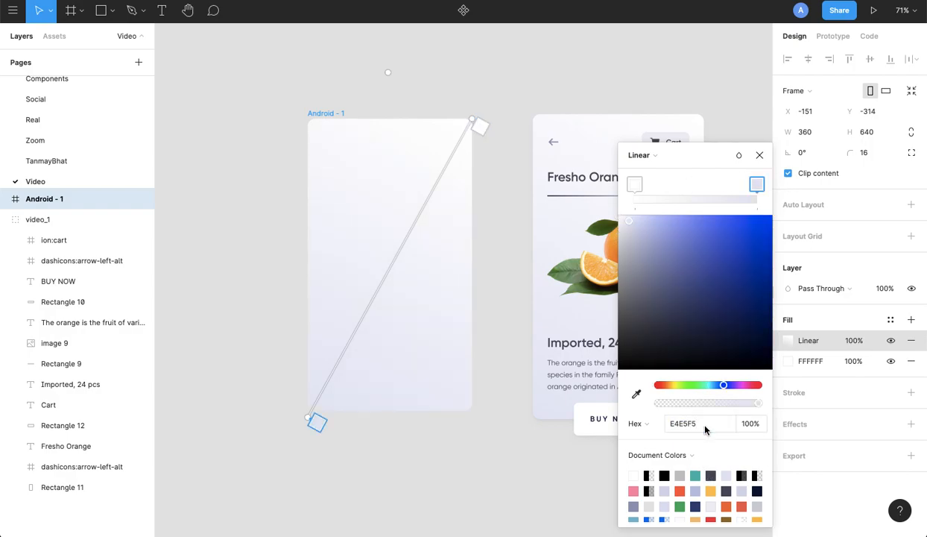
{"action": "left_click", "coordinate": [759, 154]}
{"action": "left_click", "coordinate": [540, 100]}
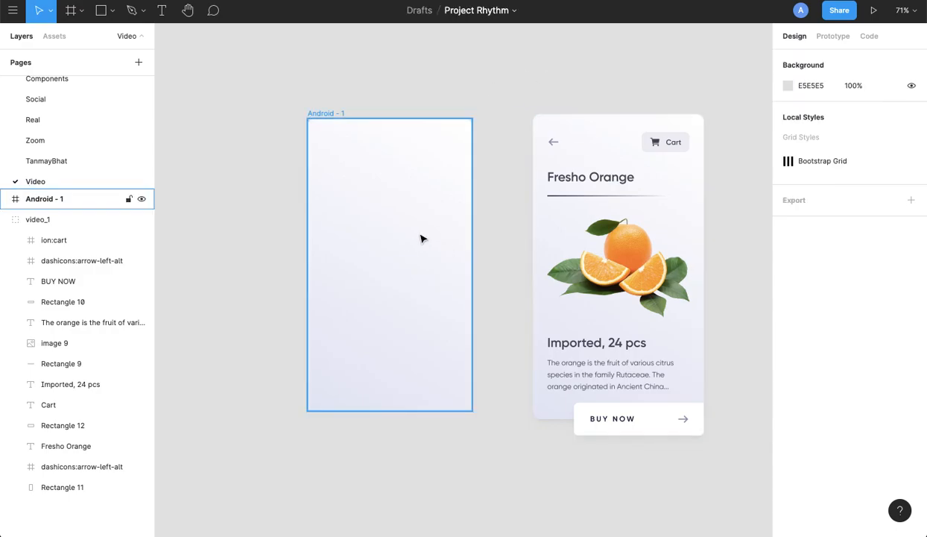
{"action": "scroll", "coordinate": [421, 238], "scroll_direction": "down", "scroll_amount": 1}
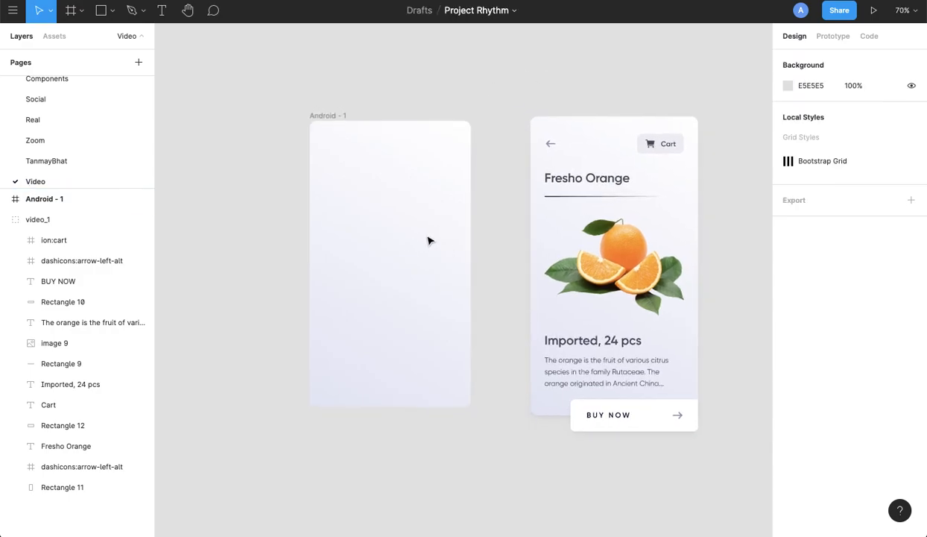
{"action": "left_click_drag", "start_coordinate": [431, 240], "coordinate": [486, 220]}
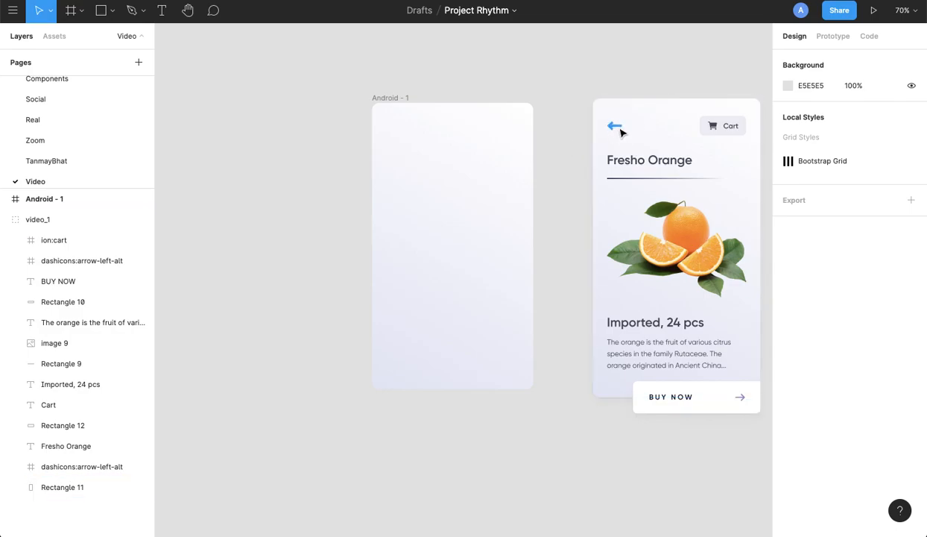
{"action": "scroll", "coordinate": [460, 179], "scroll_direction": "up", "scroll_amount": 1}
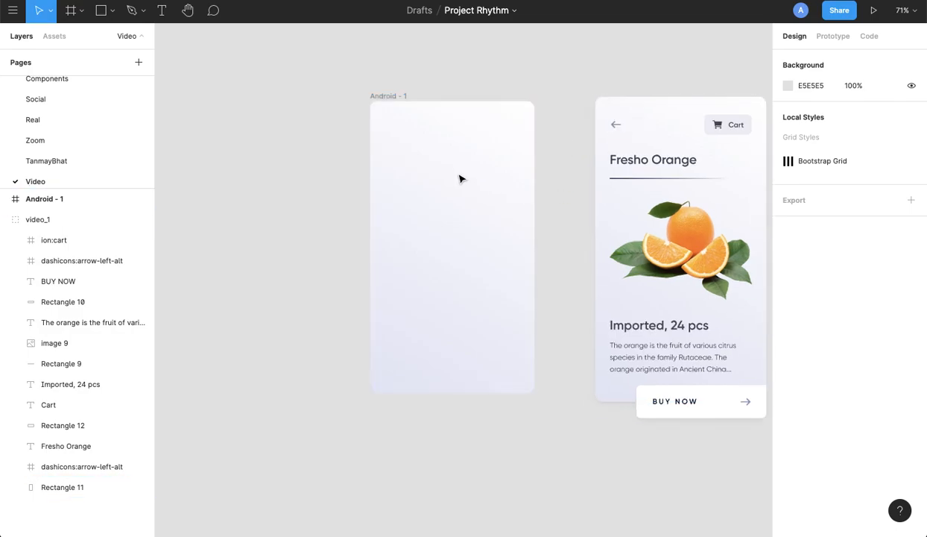
{"action": "key", "text": "ctrl+slash"}
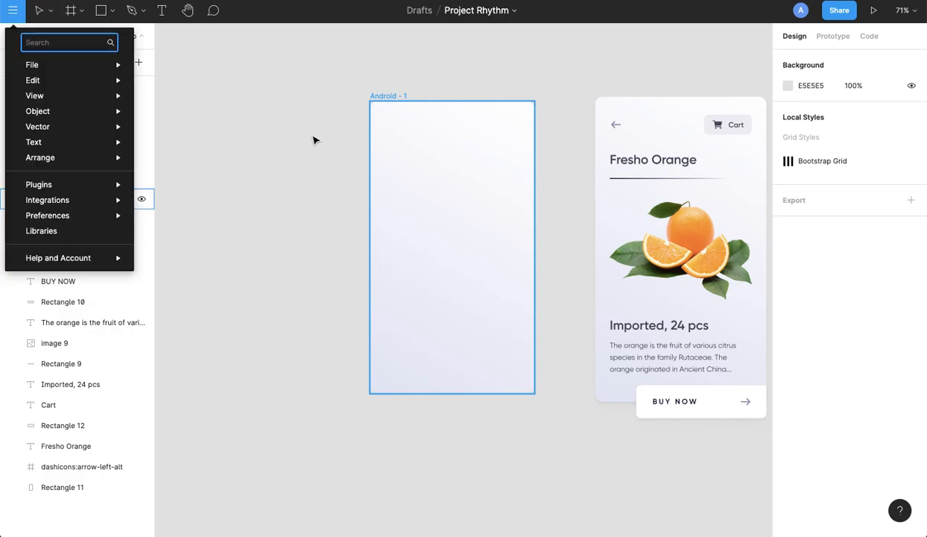
{"action": "key", "text": "Escape"}
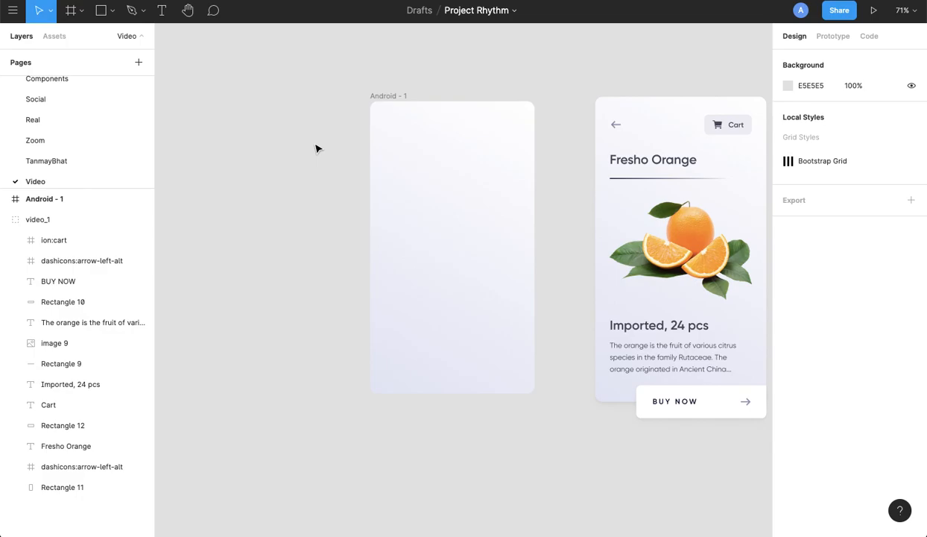
Step: Find the Iconify plugin by searching for "icon", run it, and move its window clear of the layer list
{"action": "key", "text": "ctrl+slash"}
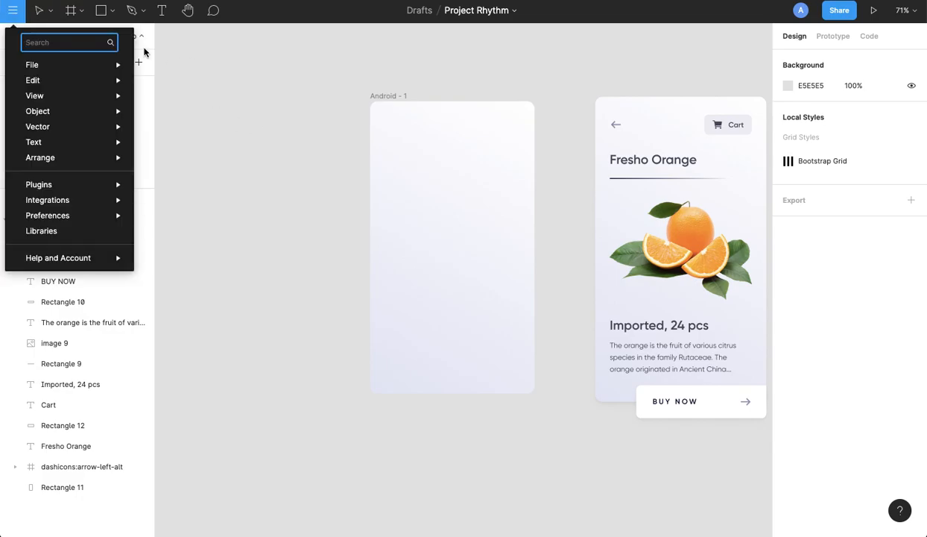
{"action": "type", "text": "icon"}
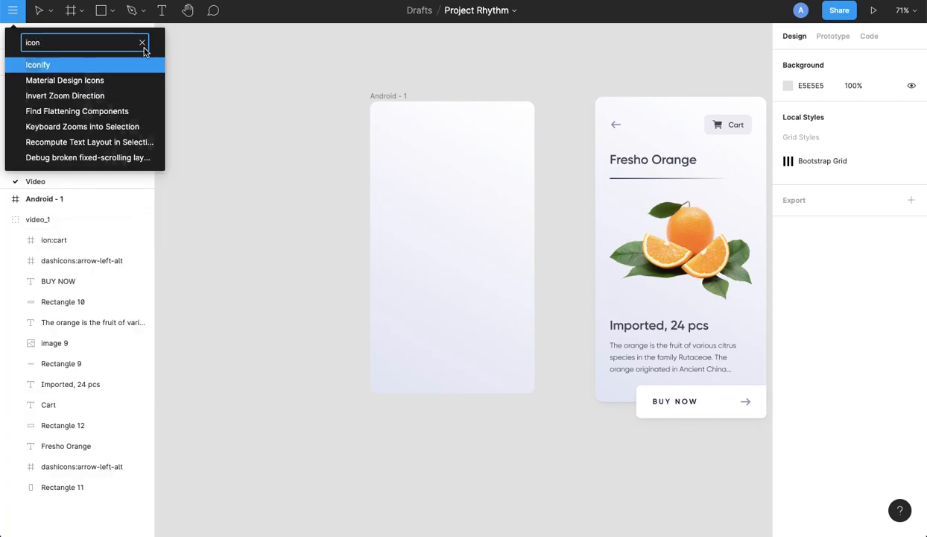
{"action": "key", "text": "Return"}
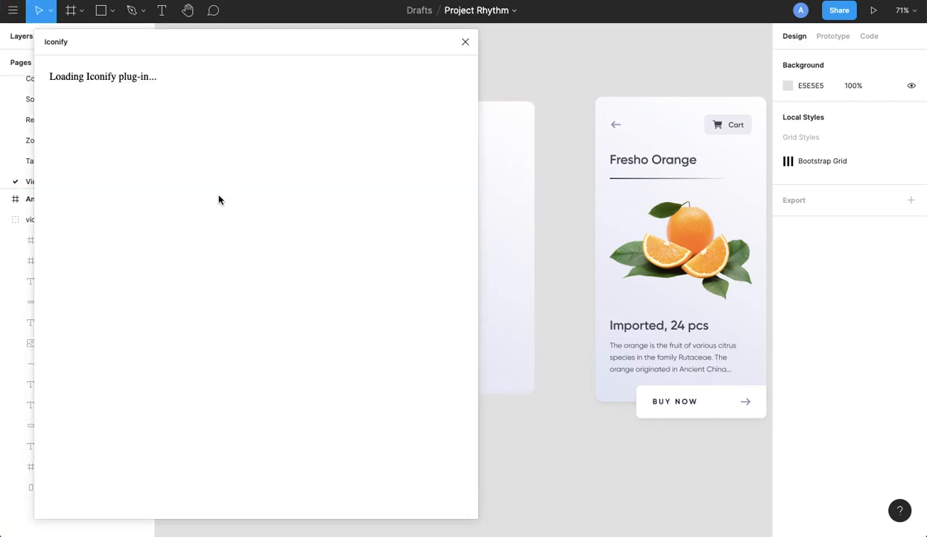
{"action": "left_click_drag", "start_coordinate": [360, 45], "coordinate": [658, 29]}
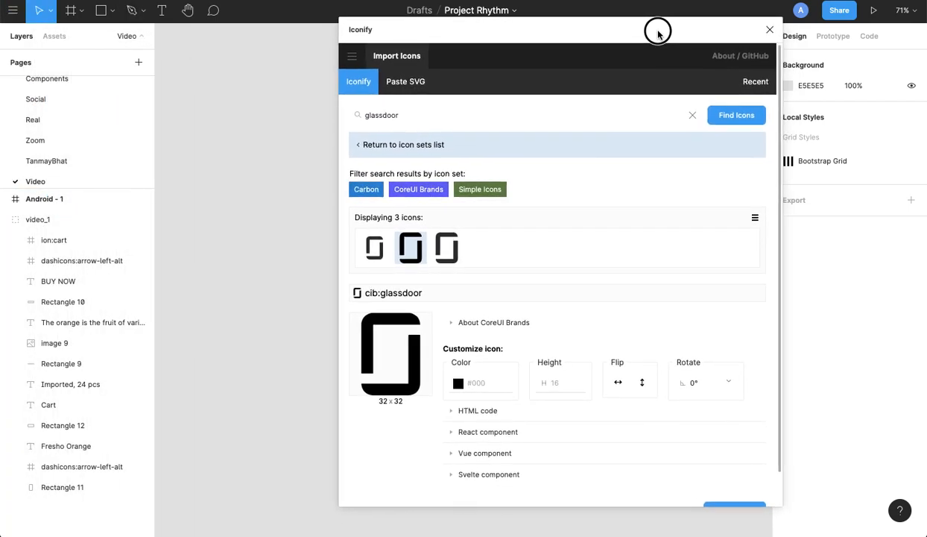
Step: Leave the old glassdoor results, clear the icon search and look through the General icon sets
{"action": "left_click", "coordinate": [377, 149]}
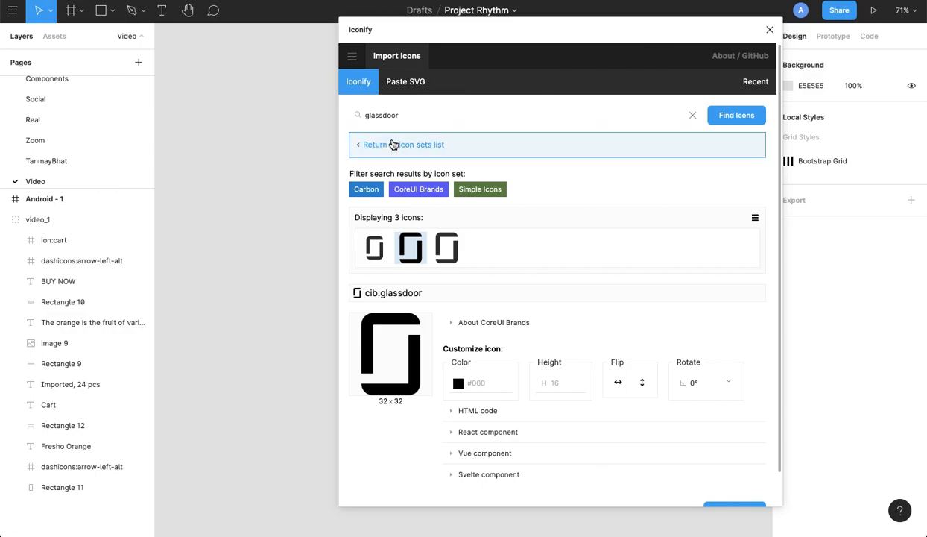
{"action": "double_click", "coordinate": [449, 116]}
{"action": "type", "text": "back"}
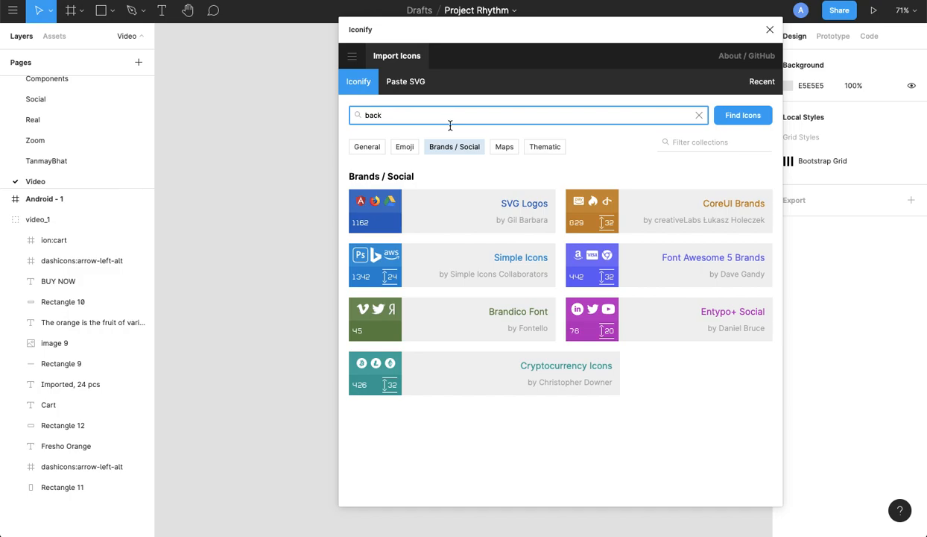
{"action": "left_click", "coordinate": [699, 115]}
{"action": "left_click", "coordinate": [367, 147]}
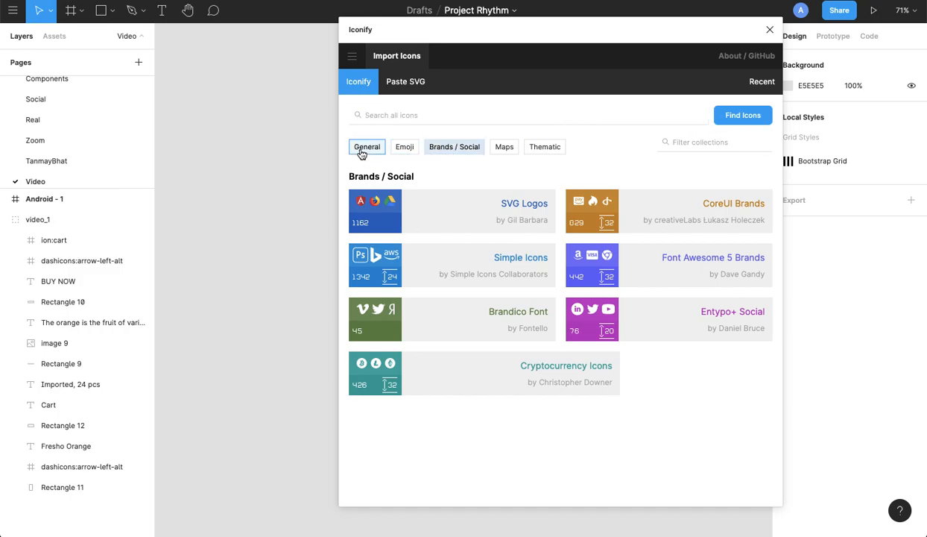
{"action": "scroll", "coordinate": [638, 198], "scroll_direction": "down", "scroll_amount": 15}
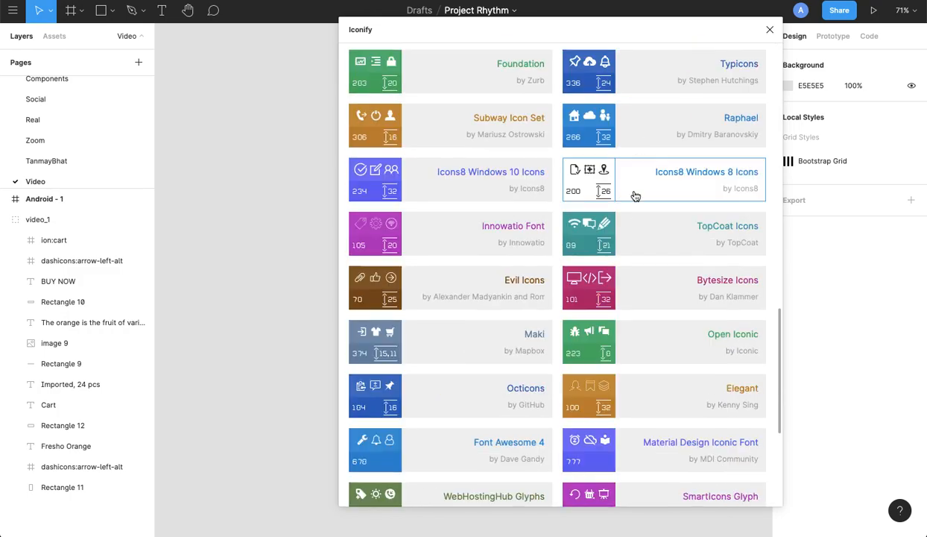
{"action": "scroll", "coordinate": [589, 187], "scroll_direction": "up", "scroll_amount": 15}
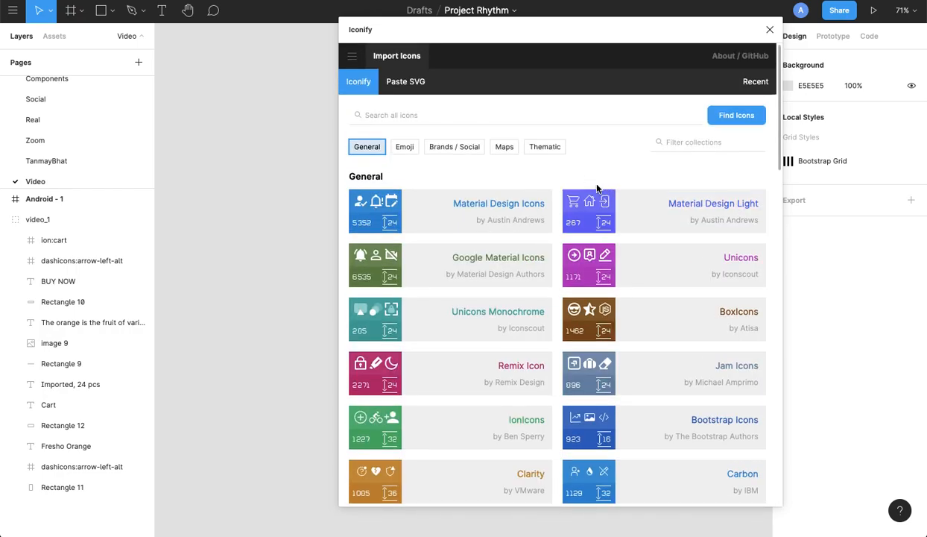
Step: Search all icons for "back" and import the 24 x 24 ic:sharp-arrow-back icon from Google Material Icons
{"action": "left_click", "coordinate": [457, 112]}
{"action": "type", "text": "back"}
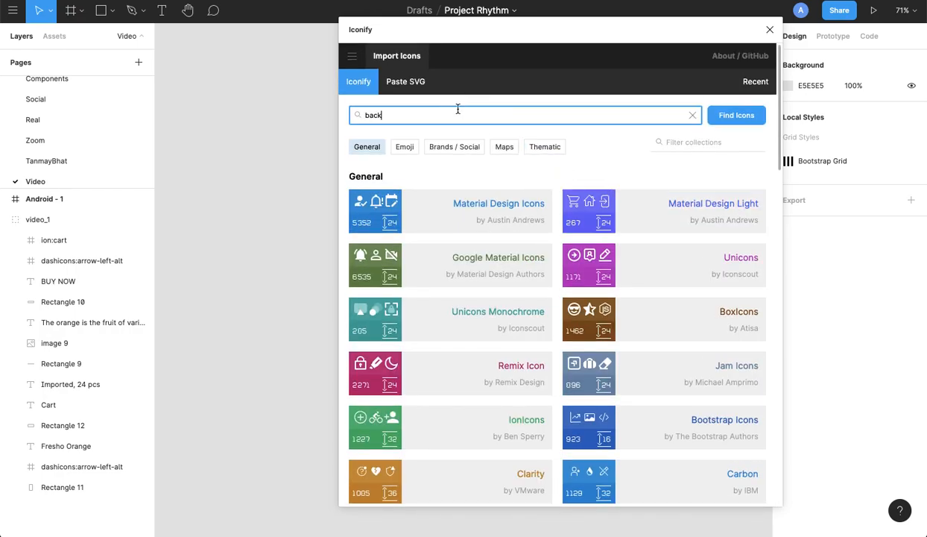
{"action": "key", "text": "Return"}
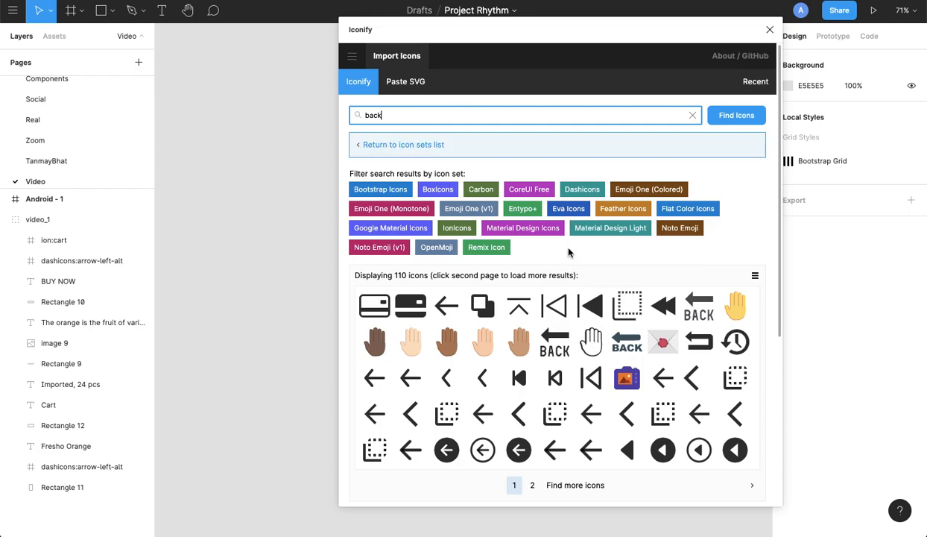
{"action": "scroll", "coordinate": [498, 331], "scroll_direction": "down", "scroll_amount": 3}
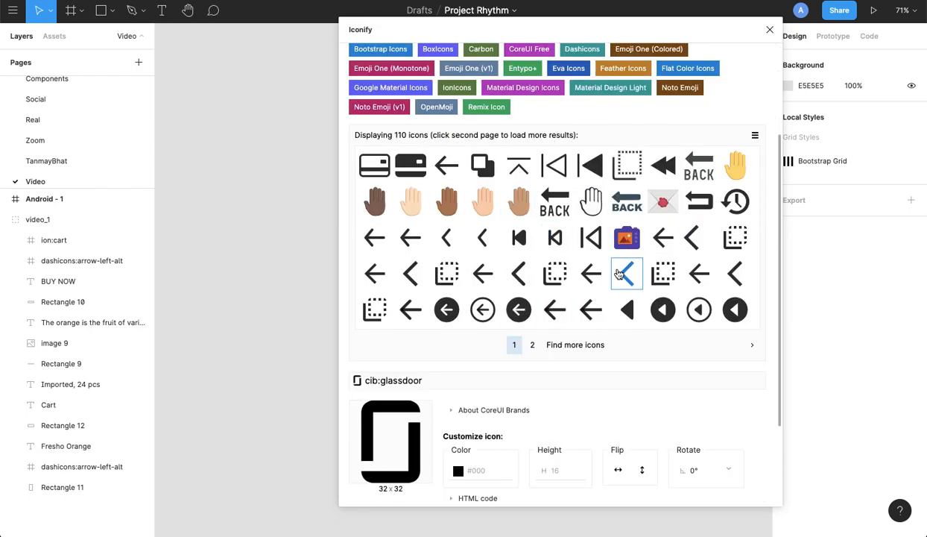
{"action": "left_click", "coordinate": [586, 278]}
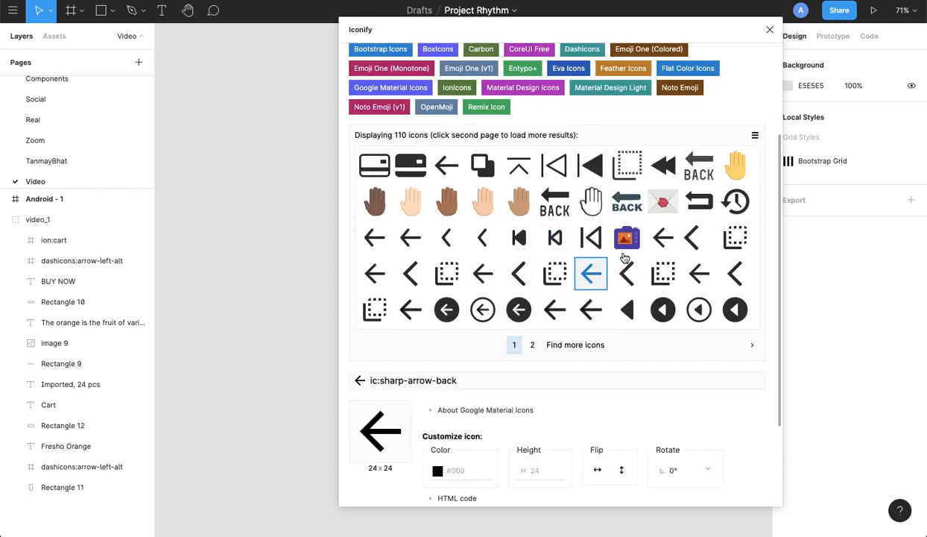
{"action": "scroll", "coordinate": [654, 241], "scroll_direction": "down", "scroll_amount": 3}
{"action": "left_click", "coordinate": [719, 477]}
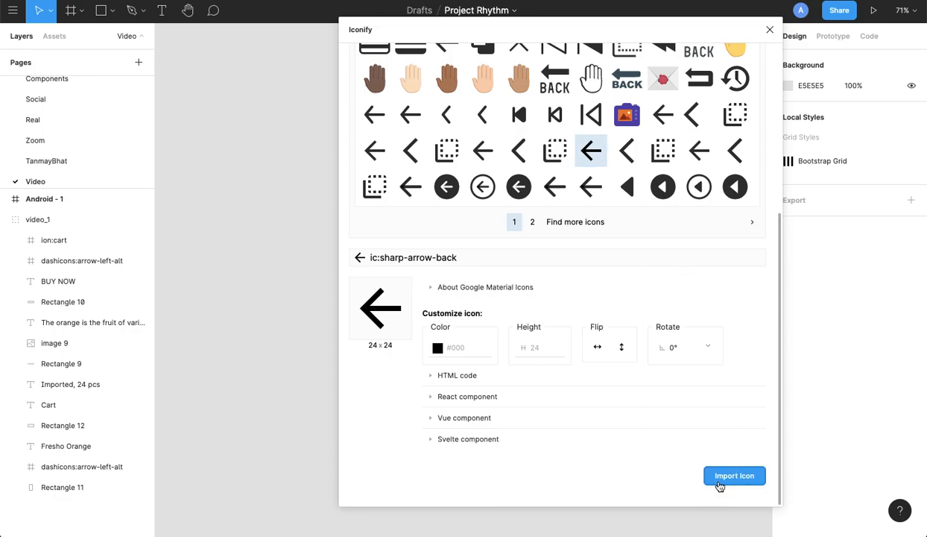
Step: Close Iconify and move the imported back arrow into the Android frame, placing it near the frame's upper-left corner
{"action": "left_click", "coordinate": [769, 30]}
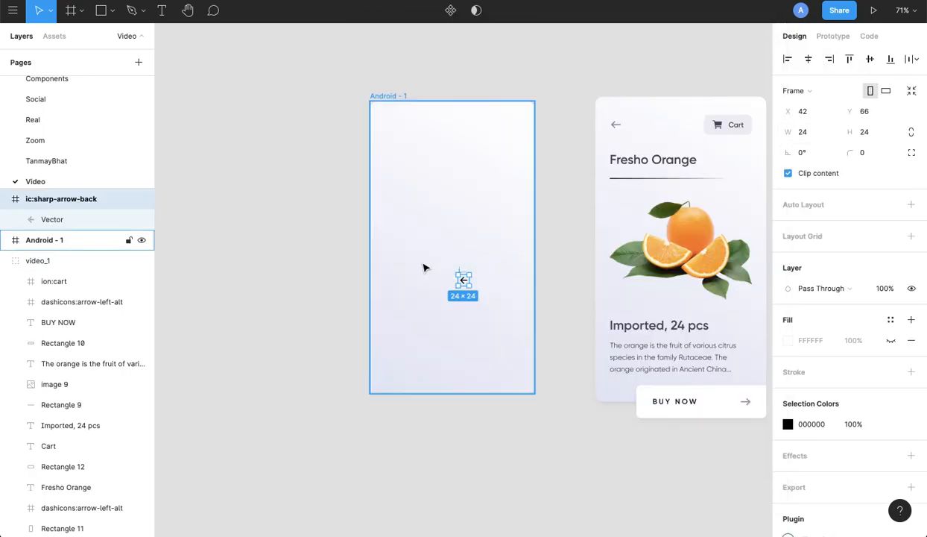
{"action": "scroll", "coordinate": [429, 271], "scroll_direction": "up", "scroll_amount": 5}
{"action": "key", "text": "ctrl+x"}
{"action": "left_click", "coordinate": [449, 128]}
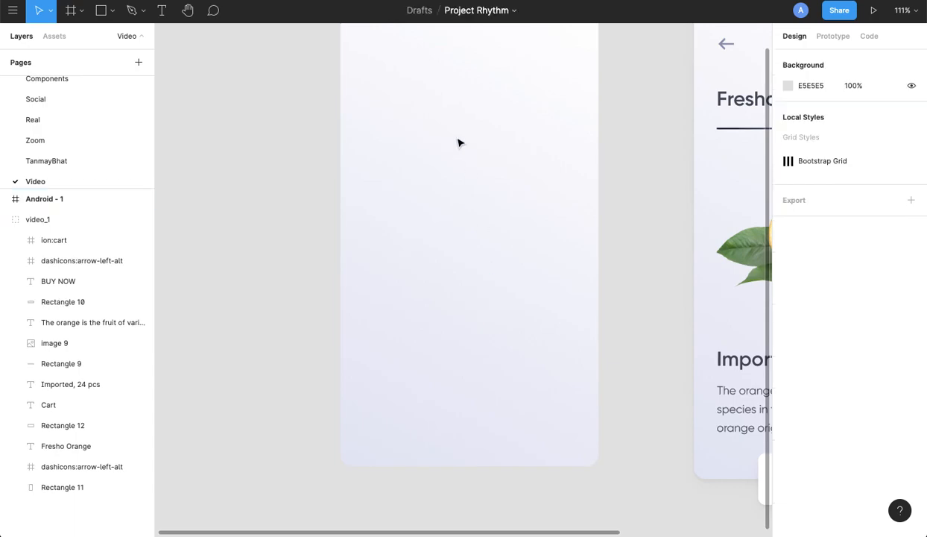
{"action": "key", "text": "ctrl+v"}
{"action": "left_click_drag", "start_coordinate": [544, 145], "coordinate": [511, 280]}
{"action": "left_click_drag", "start_coordinate": [430, 384], "coordinate": [333, 189]}
Step: Nudge the back arrow to X 24, Y 40 within the Android frame, checking its distances to the frame edges
{"action": "key", "text": "alt"}
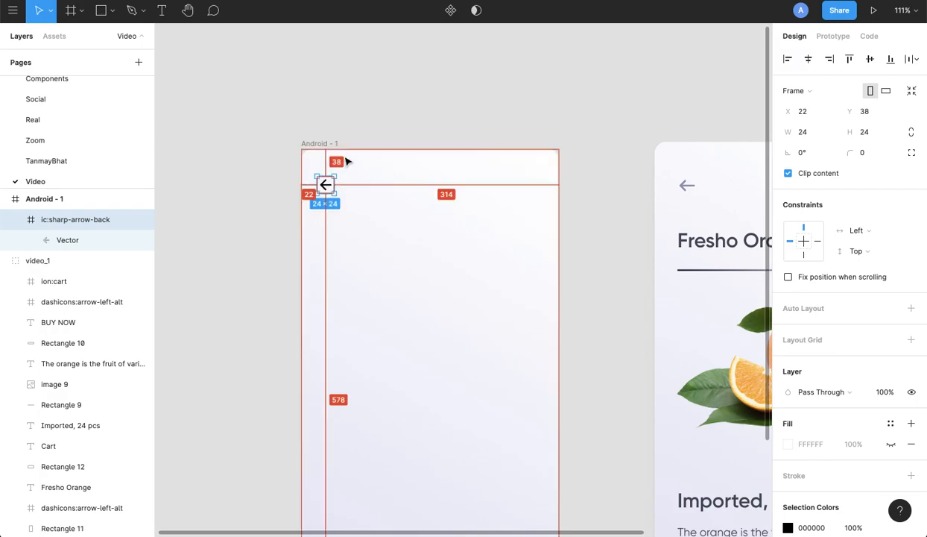
{"action": "key", "text": "Right"}
{"action": "key", "text": "Right"}
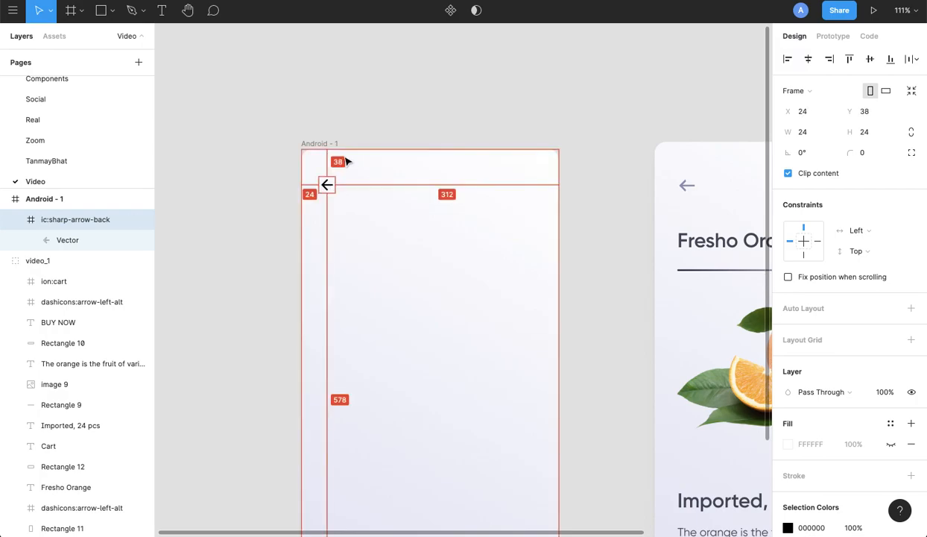
{"action": "key", "text": "Down"}
{"action": "key", "text": "Down"}
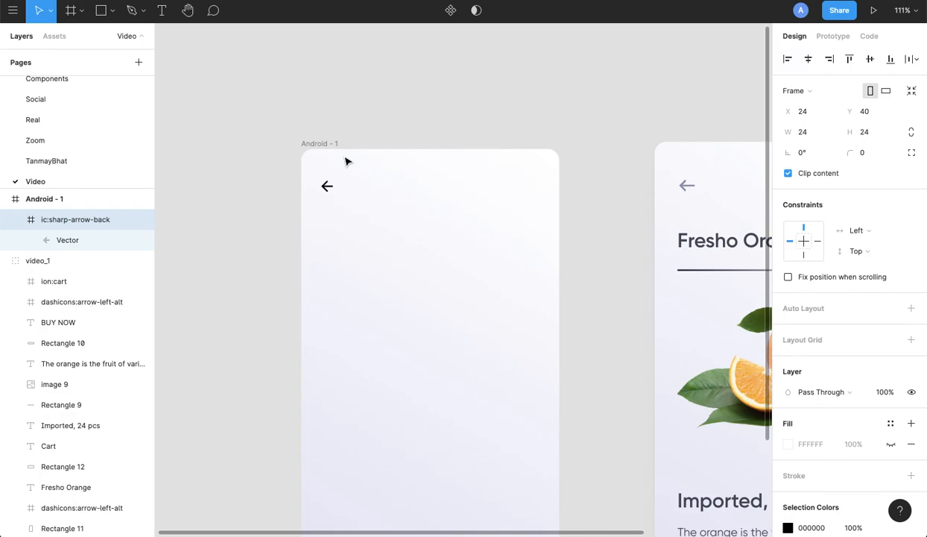
{"action": "scroll", "coordinate": [318, 185], "scroll_direction": "up", "scroll_amount": 3}
{"action": "key", "text": "alt"}
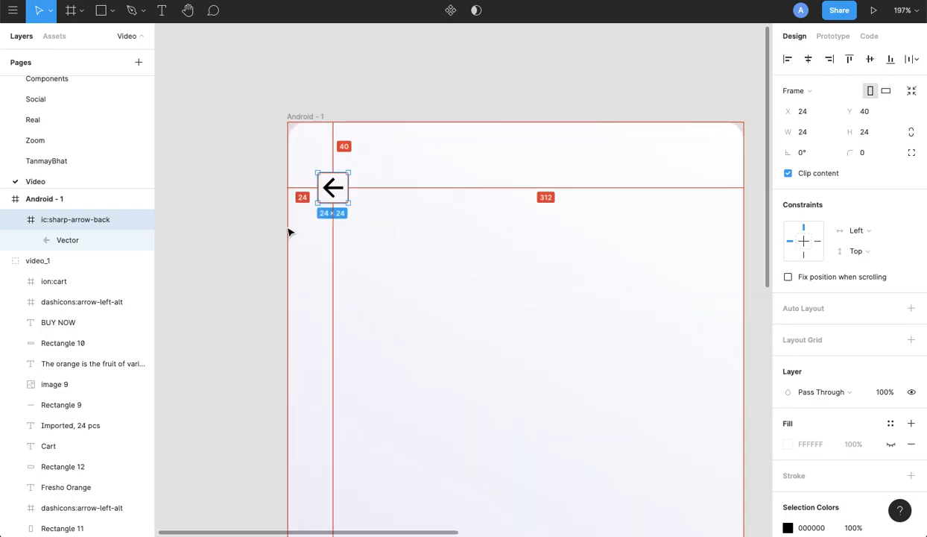
{"action": "scroll", "coordinate": [290, 231], "scroll_direction": "down", "scroll_amount": 3}
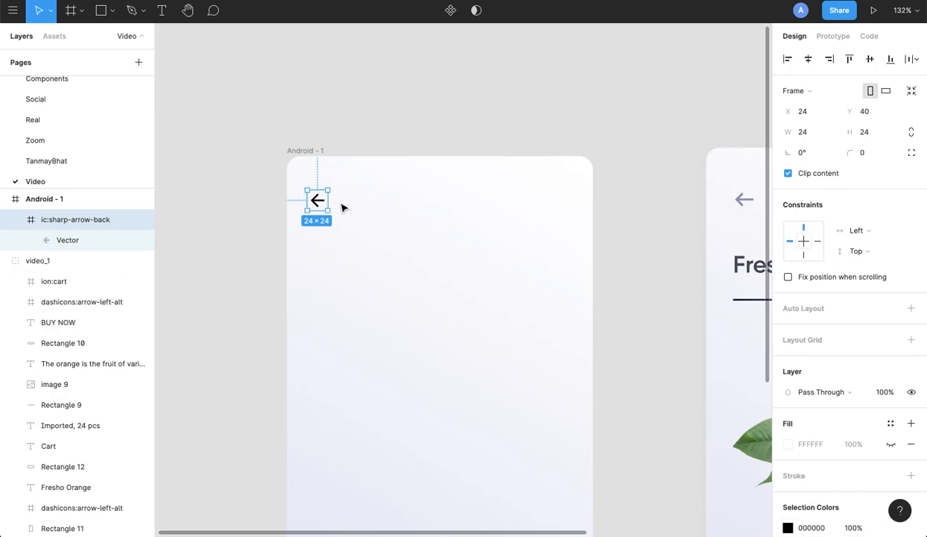
Step: Recolor the back arrow's vector from black to a muted dark greyish purple
{"action": "double_click", "coordinate": [319, 200]}
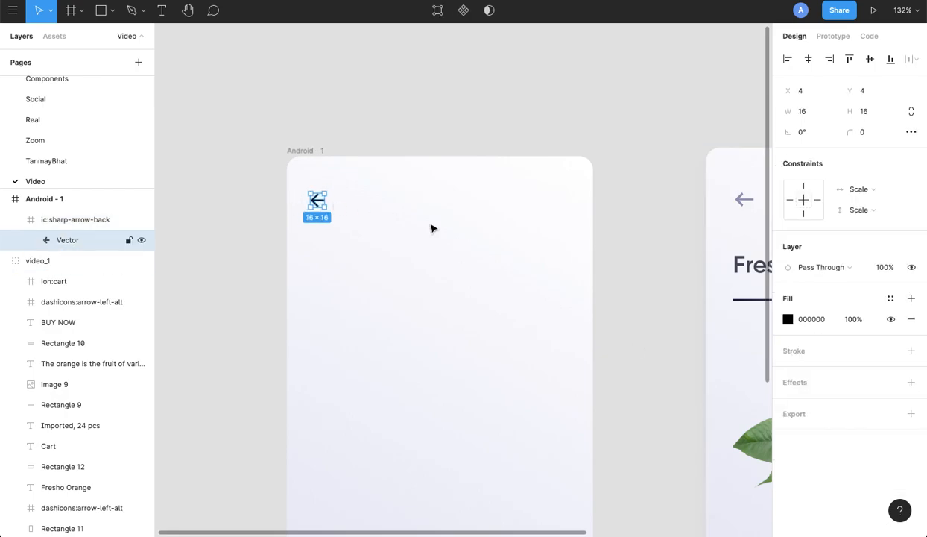
{"action": "left_click", "coordinate": [788, 319]}
{"action": "left_click_drag", "start_coordinate": [717, 385], "coordinate": [723, 386]}
{"action": "left_click_drag", "start_coordinate": [626, 256], "coordinate": [647, 289]}
{"action": "left_click", "coordinate": [547, 75]}
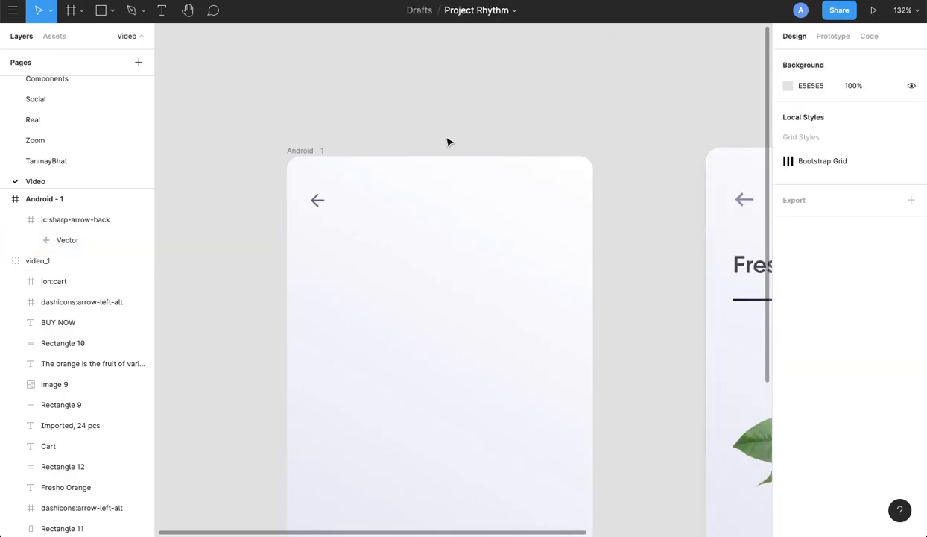
{"action": "scroll", "coordinate": [417, 147], "scroll_direction": "down", "scroll_amount": 5}
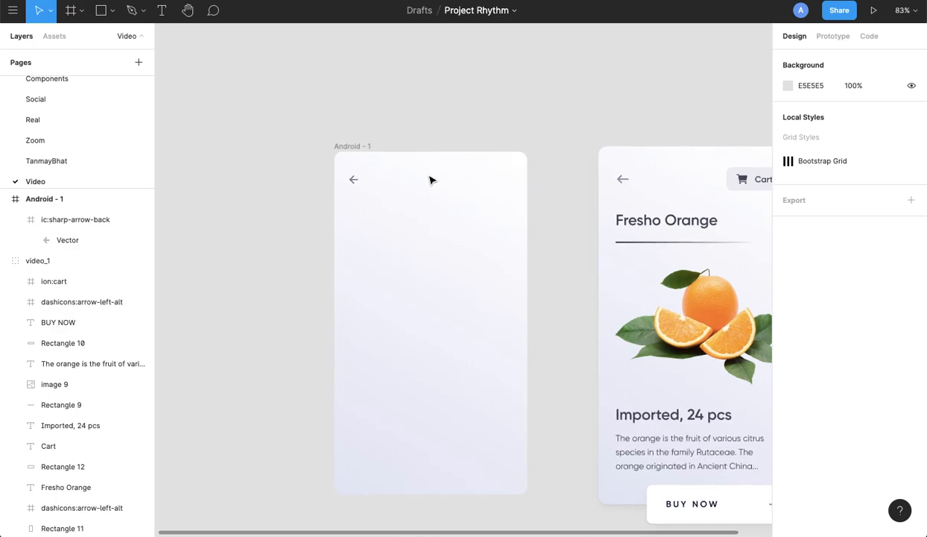
Step: Add the heading "Fresho Orange" in Gilroy SemiBold 28 to the Android frame and compare it with the reference heading
{"action": "left_click", "coordinate": [658, 224]}
{"action": "left_click", "coordinate": [508, 116]}
{"action": "scroll", "coordinate": [352, 253], "scroll_direction": "down", "scroll_amount": 2}
{"action": "key", "text": "t"}
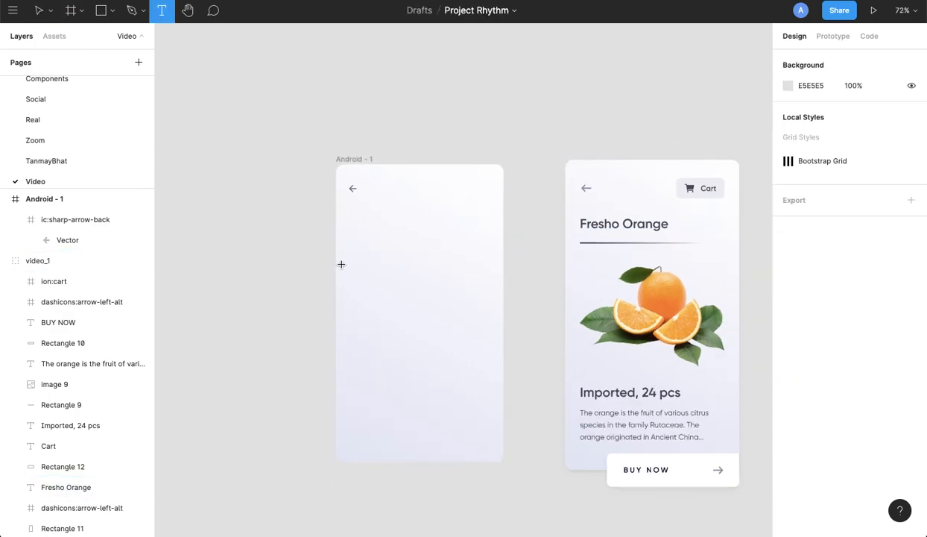
{"action": "left_click", "coordinate": [341, 264]}
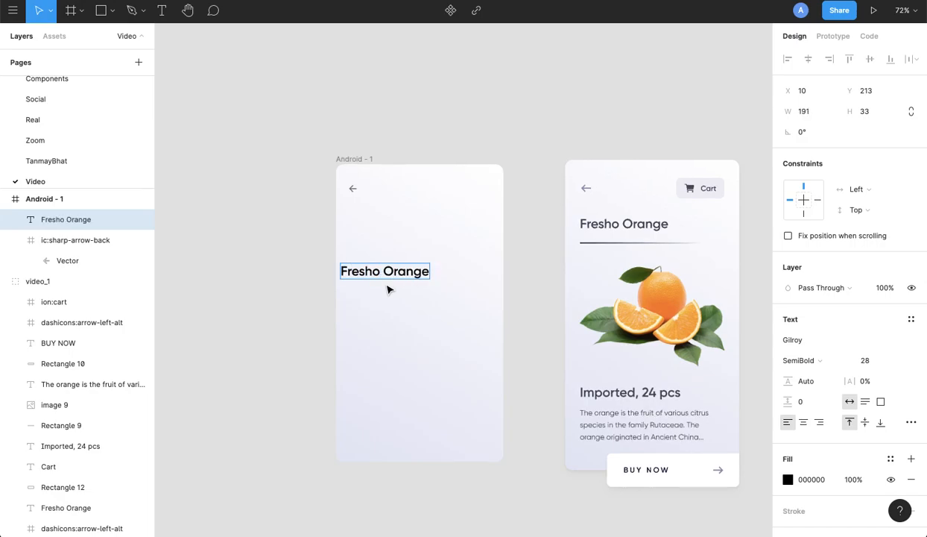
{"action": "left_click", "coordinate": [647, 223]}
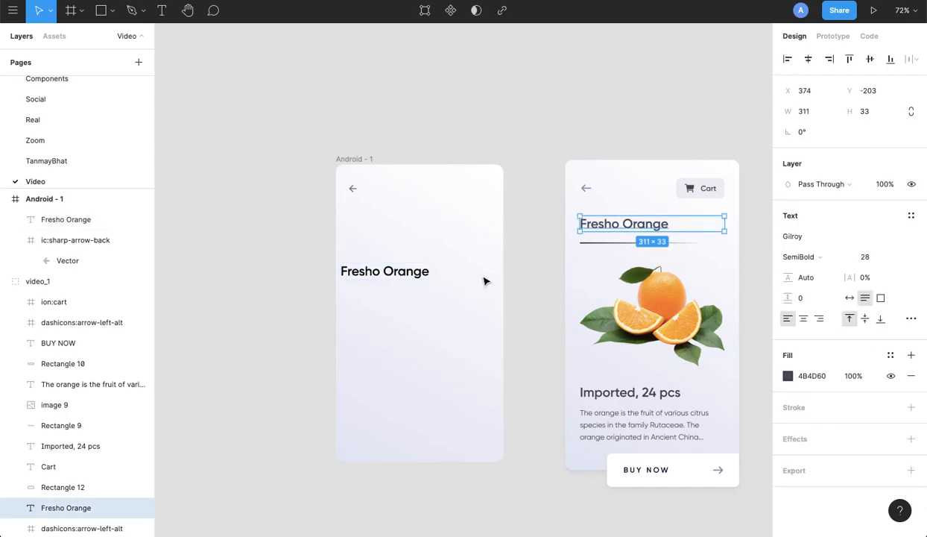
Step: Move the new Fresho Orange heading to X 28, Y 112, 48 px below the back arrow
{"action": "left_click", "coordinate": [362, 273]}
{"action": "left_click_drag", "start_coordinate": [384, 273], "coordinate": [392, 228]}
{"action": "key", "text": "Down"}
{"action": "key", "text": "Down"}
{"action": "key", "text": "Down"}
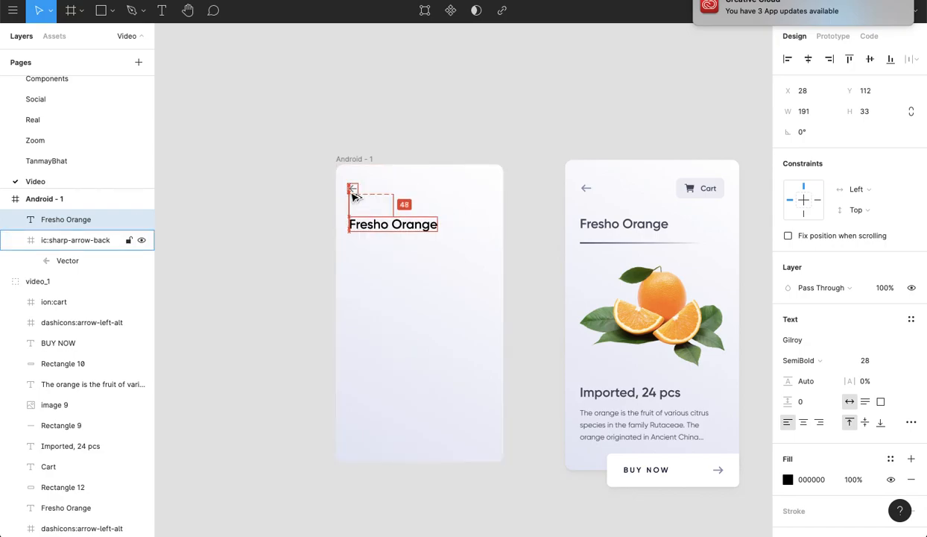
{"action": "scroll", "coordinate": [350, 195], "scroll_direction": "up", "scroll_amount": 5}
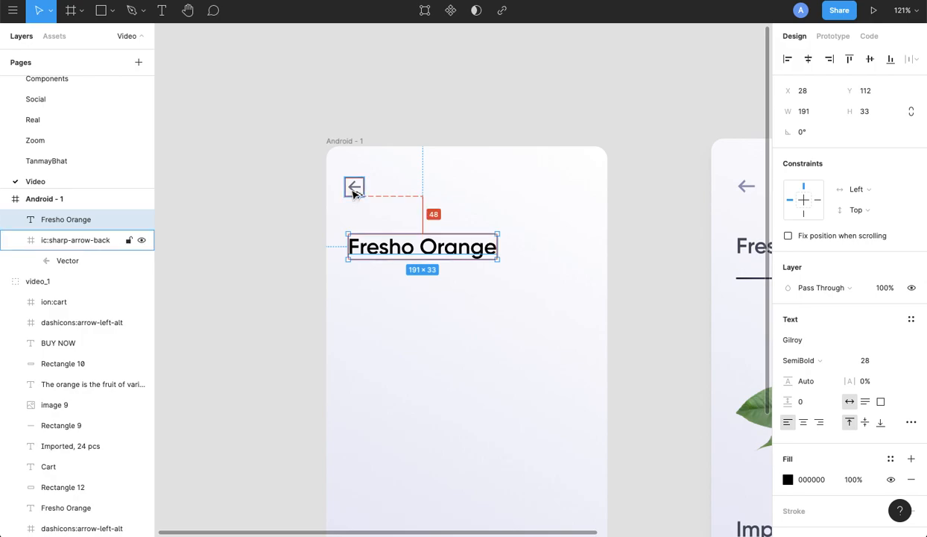
Step: Compare the heading with the reference card's and change its fill from black to a dark purple
{"action": "key", "text": "space"}
{"action": "left_click_drag", "start_coordinate": [563, 228], "coordinate": [449, 151]}
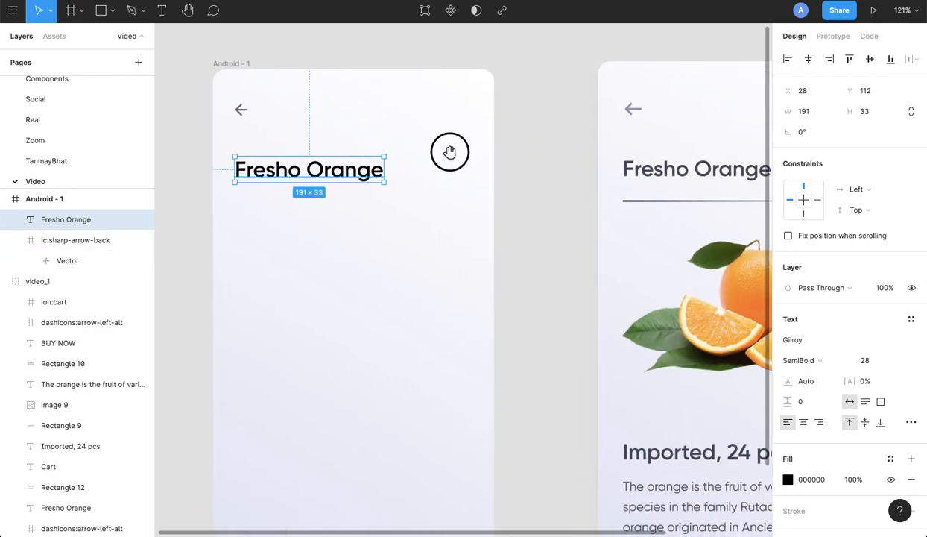
{"action": "left_click", "coordinate": [645, 178]}
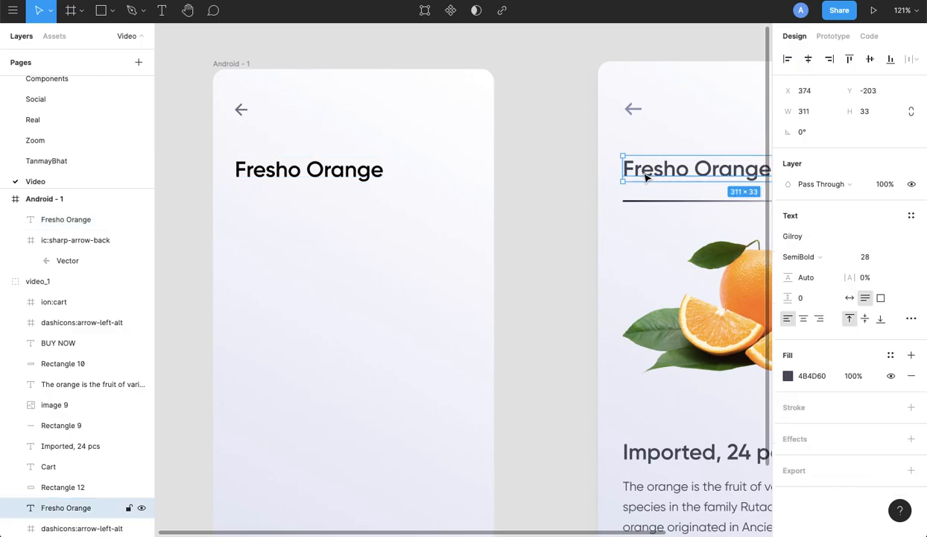
{"action": "left_click", "coordinate": [262, 168]}
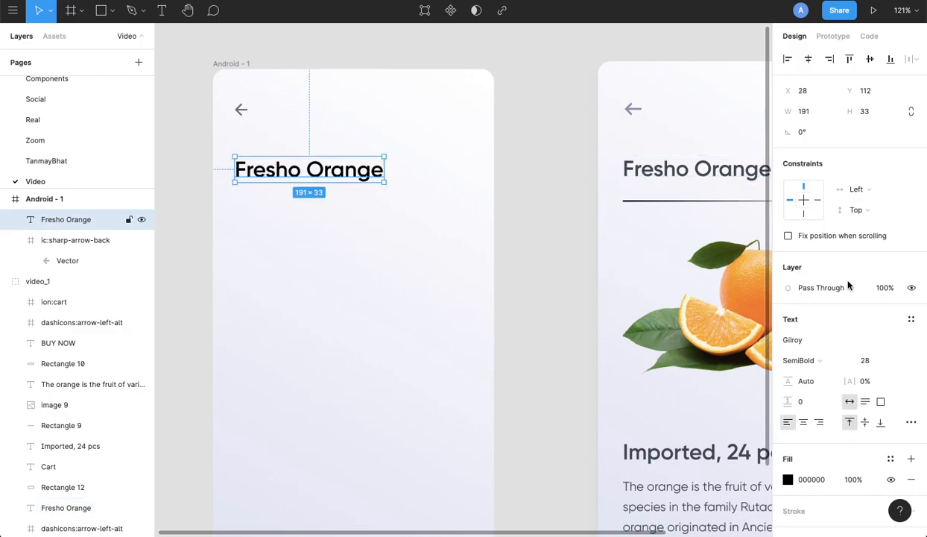
{"action": "left_click", "coordinate": [788, 479]}
{"action": "left_click", "coordinate": [728, 385]}
{"action": "left_click_drag", "start_coordinate": [703, 325], "coordinate": [693, 295]}
{"action": "left_click", "coordinate": [759, 201]}
{"action": "left_click", "coordinate": [534, 225]}
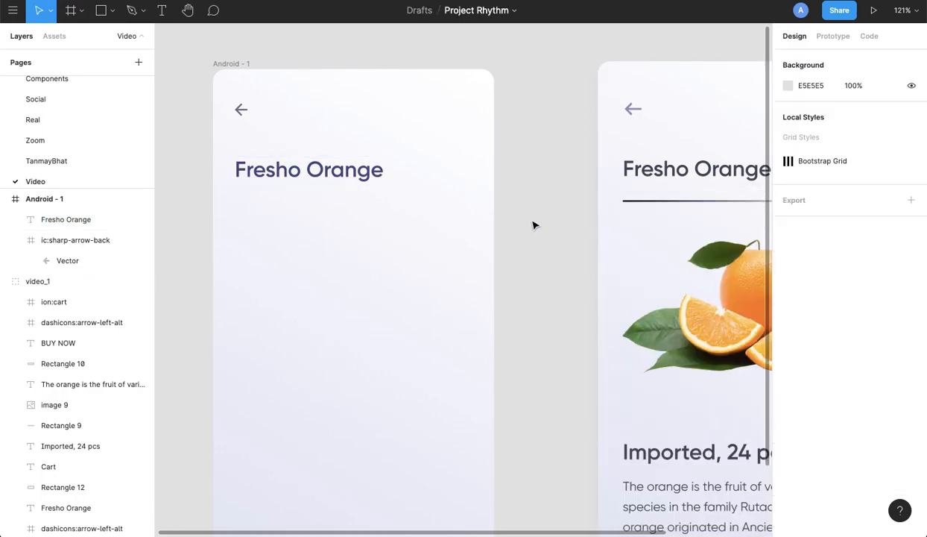
Step: Copy the gradient divider line from the reference card into the Android frame, placing it below the heading at X 28, Y 173
{"action": "scroll", "coordinate": [534, 220], "scroll_direction": "down", "scroll_amount": 3}
{"action": "left_click", "coordinate": [609, 208]}
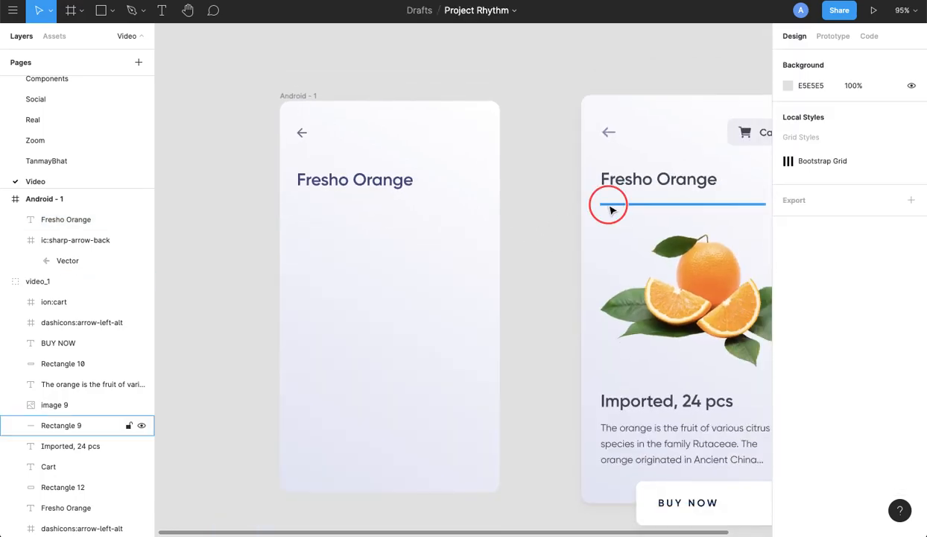
{"action": "key", "text": "ctrl+c"}
{"action": "left_click", "coordinate": [301, 95]}
{"action": "key", "text": "ctrl+v"}
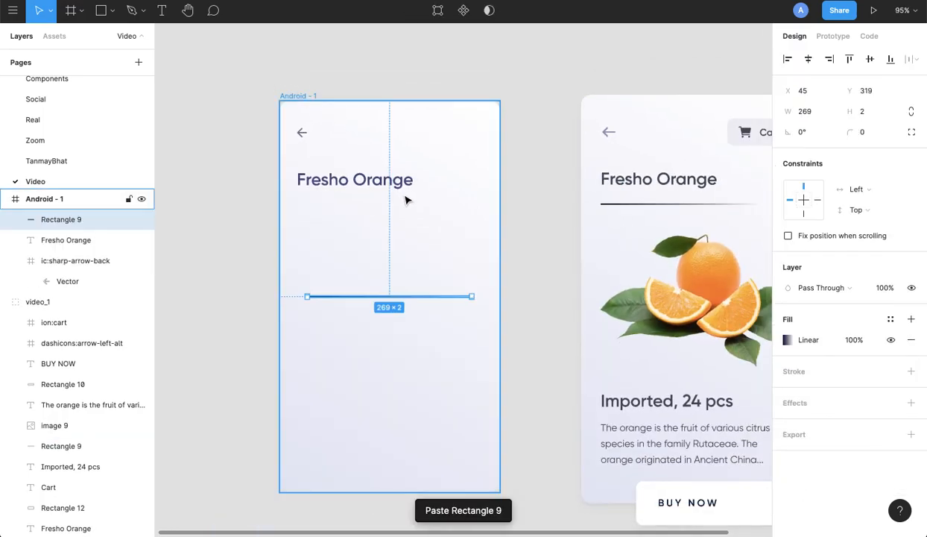
{"action": "left_click_drag", "start_coordinate": [410, 302], "coordinate": [397, 207]}
{"action": "key", "text": "alt"}
{"action": "key", "text": "Up"}
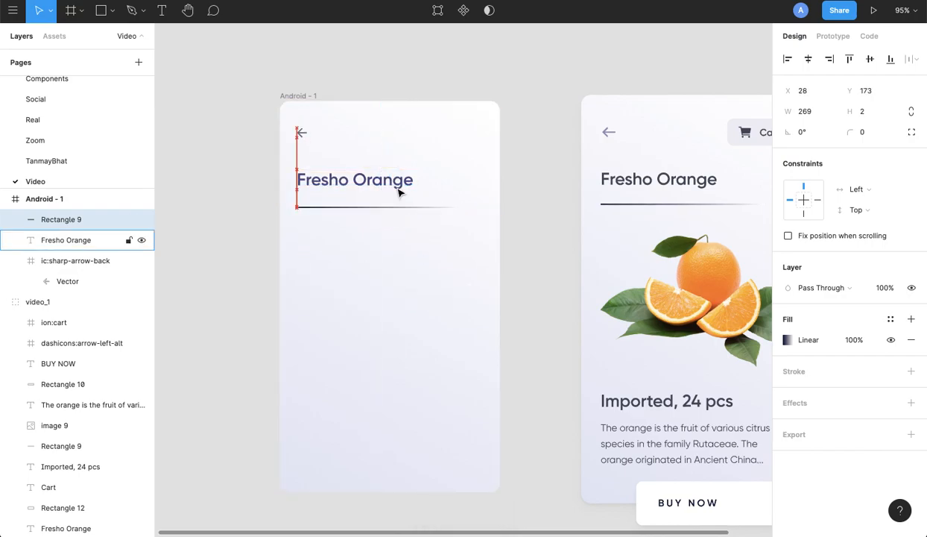
Step: Examine the copied divider line's size and the color stops of its linear gradient fill
{"action": "left_click", "coordinate": [539, 141]}
{"action": "left_click", "coordinate": [342, 208]}
{"action": "scroll", "coordinate": [340, 211], "scroll_direction": "up", "scroll_amount": 4, "text": "ctrl"}
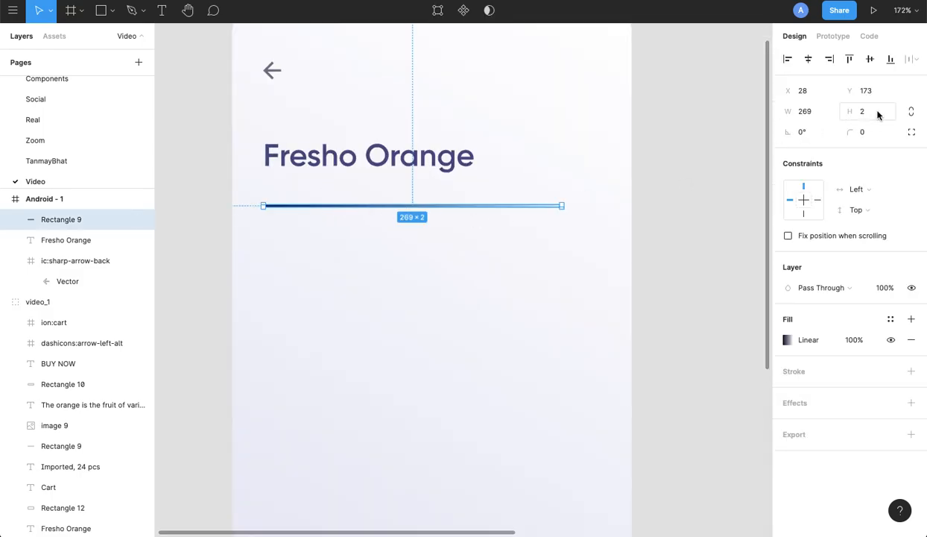
{"action": "left_click", "coordinate": [787, 343]}
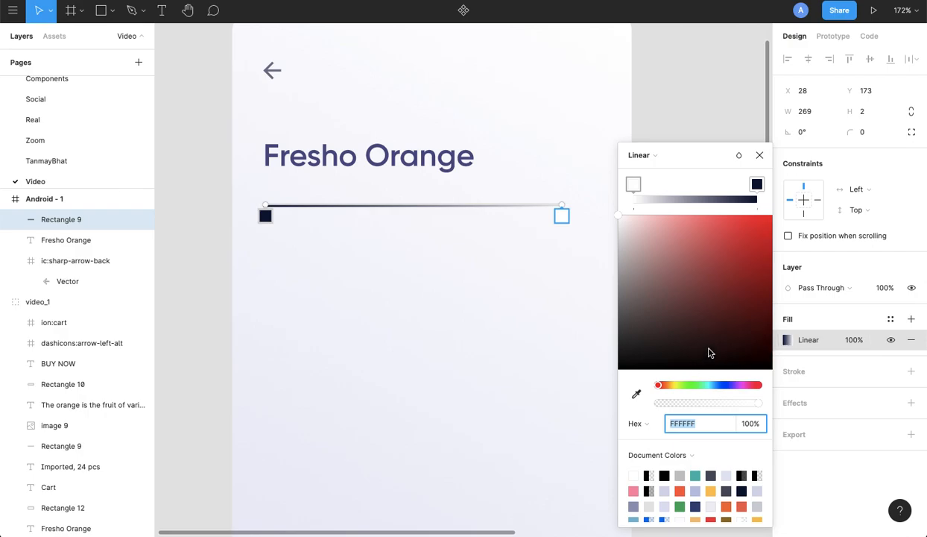
{"action": "left_click", "coordinate": [756, 185]}
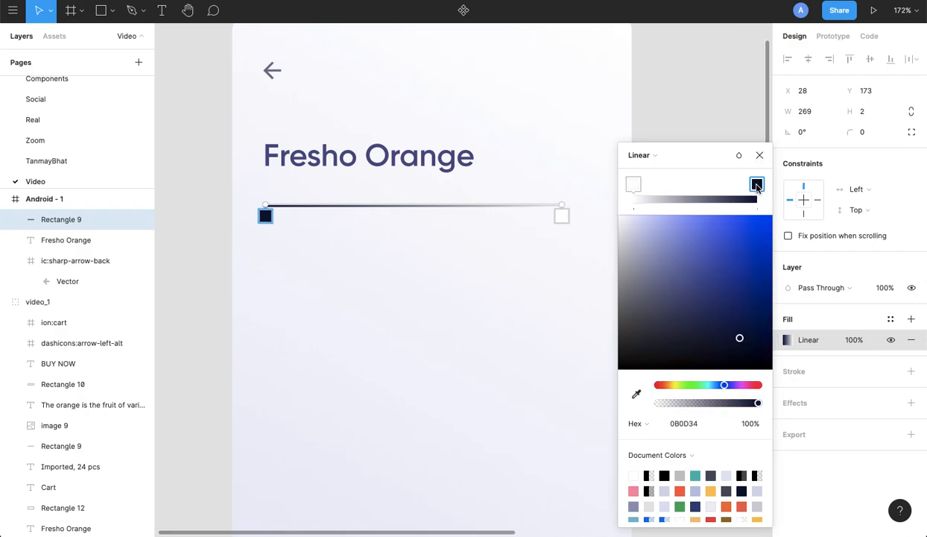
{"action": "left_click", "coordinate": [760, 155]}
{"action": "left_click", "coordinate": [648, 136]}
Step: Copy the orange image from the reference card into the Android frame and place it below the divider line
{"action": "scroll", "coordinate": [380, 183], "scroll_direction": "down", "scroll_amount": 6}
{"action": "scroll", "coordinate": [427, 228], "scroll_direction": "up", "scroll_amount": 4}
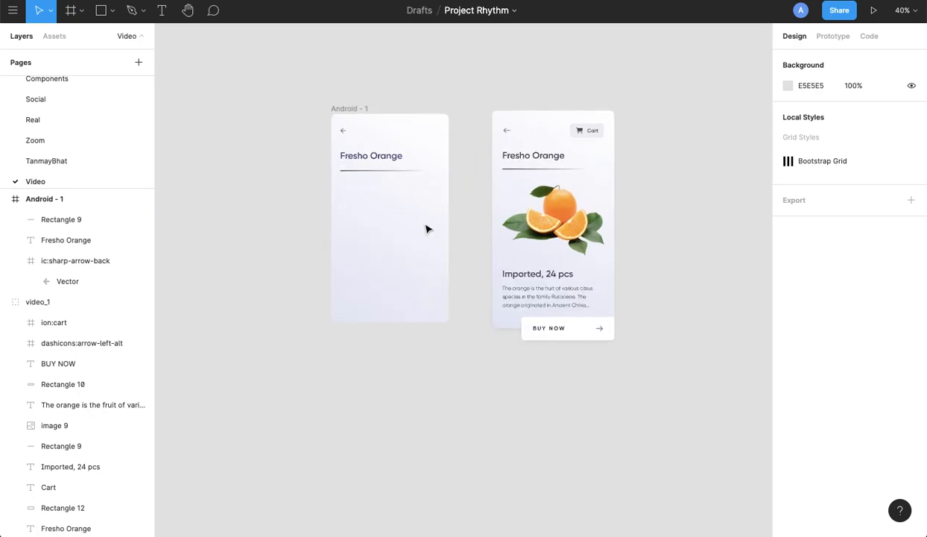
{"action": "left_click", "coordinate": [612, 236]}
{"action": "left_click", "coordinate": [639, 228]}
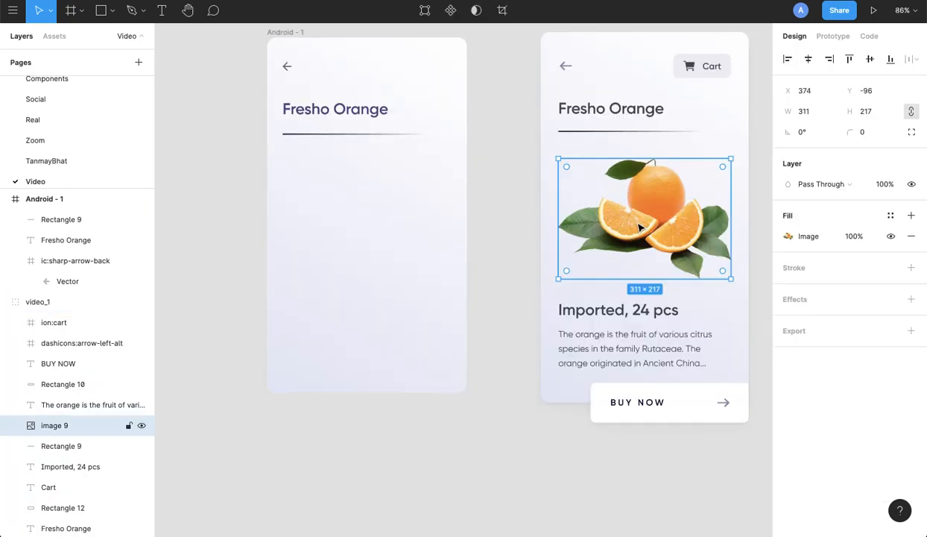
{"action": "left_click", "coordinate": [300, 32]}
{"action": "key", "text": "ctrl+v"}
{"action": "left_click", "coordinate": [404, 216]}
{"action": "left_click_drag", "start_coordinate": [404, 217], "coordinate": [405, 216]}
{"action": "left_click", "coordinate": [471, 187]}
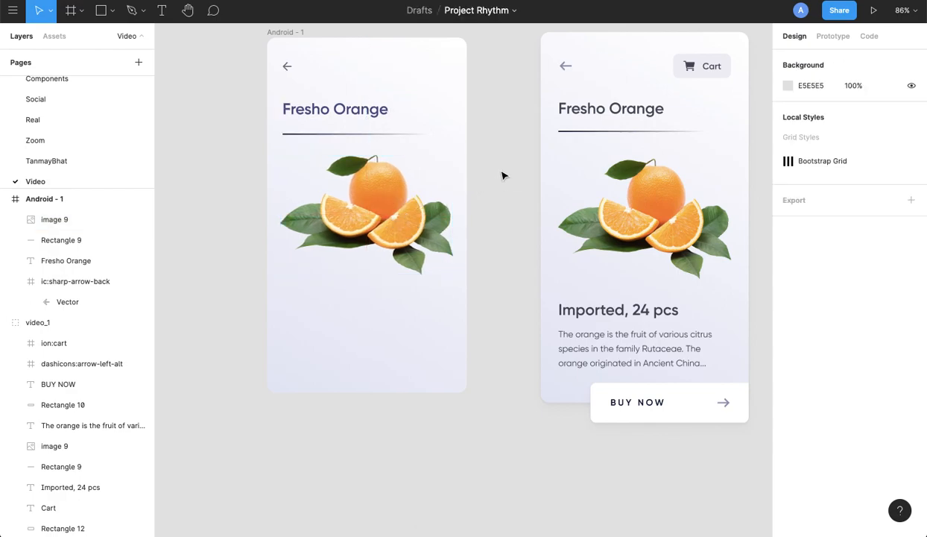
Step: Copy the "Imported, 24 pcs" text from the reference card into the Android frame and place it beneath the orange image
{"action": "left_click", "coordinate": [630, 312]}
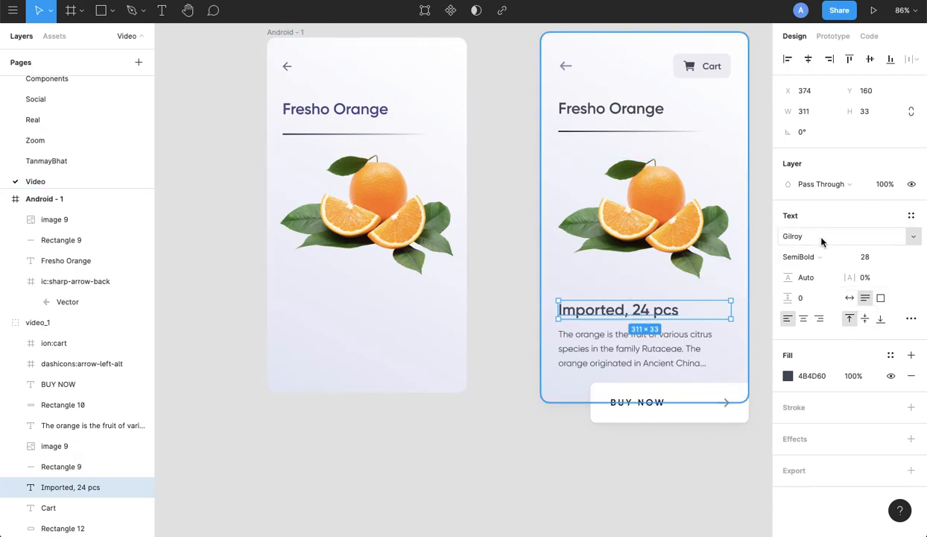
{"action": "key", "text": "ctrl+v"}
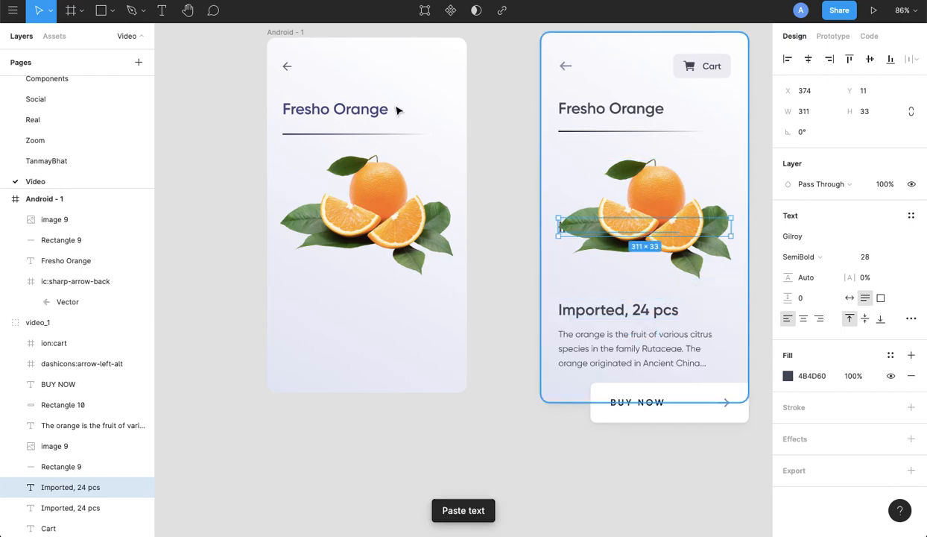
{"action": "left_click", "coordinate": [304, 30]}
{"action": "left_click", "coordinate": [301, 32]}
{"action": "key", "text": "ctrl+v"}
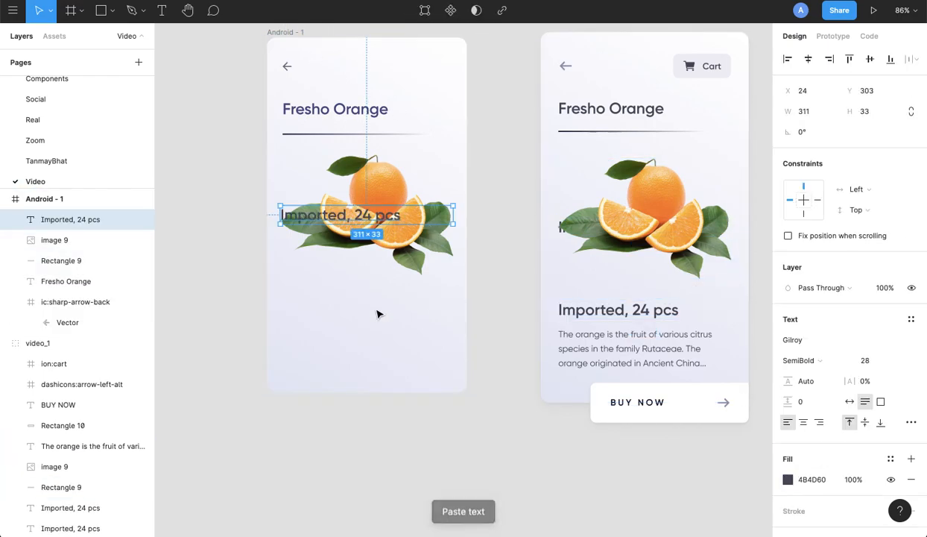
{"action": "left_click_drag", "start_coordinate": [389, 216], "coordinate": [387, 306]}
{"action": "left_click", "coordinate": [490, 239]}
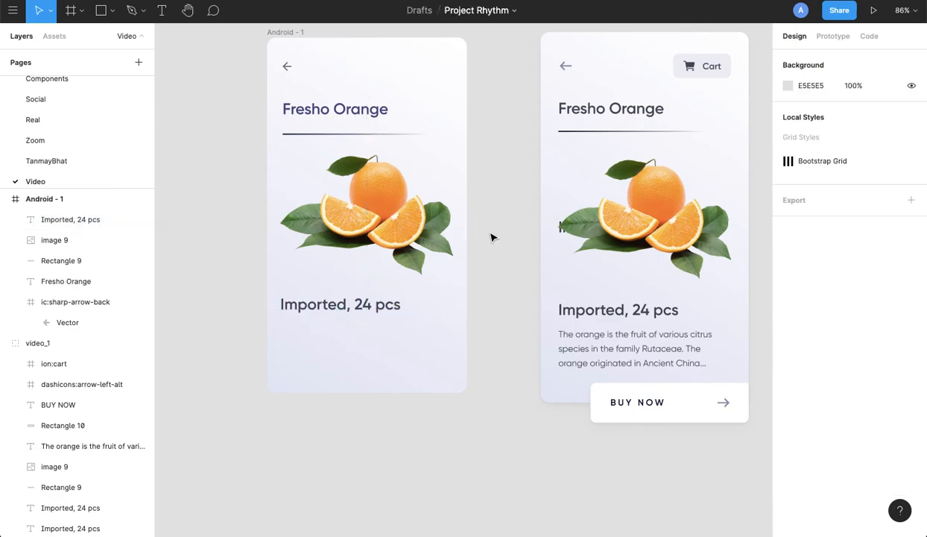
Step: Copy the orange description text from the reference card into the Android frame at X 24, Y 513, 16 below the "Imported, 24 pcs" text
{"action": "scroll", "coordinate": [429, 272], "scroll_direction": "up", "scroll_amount": 2}
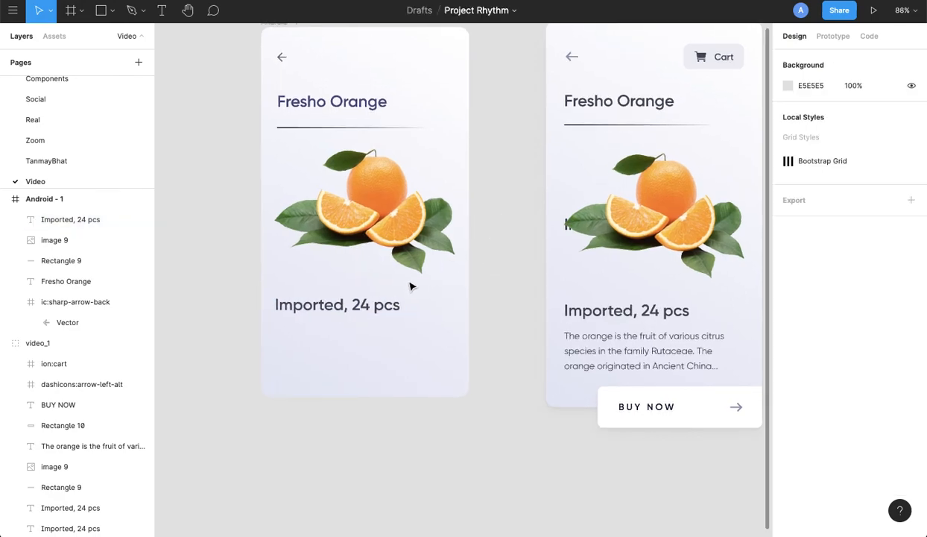
{"action": "left_click", "coordinate": [604, 351]}
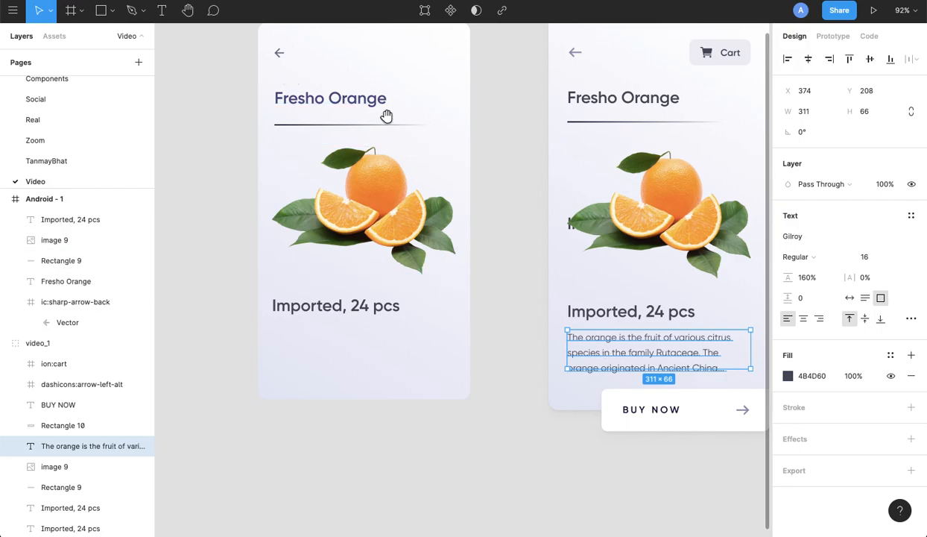
{"action": "scroll", "coordinate": [386, 116], "scroll_direction": "up", "scroll_amount": 2}
{"action": "left_click", "coordinate": [277, 66]}
{"action": "key", "text": "ctrl+v"}
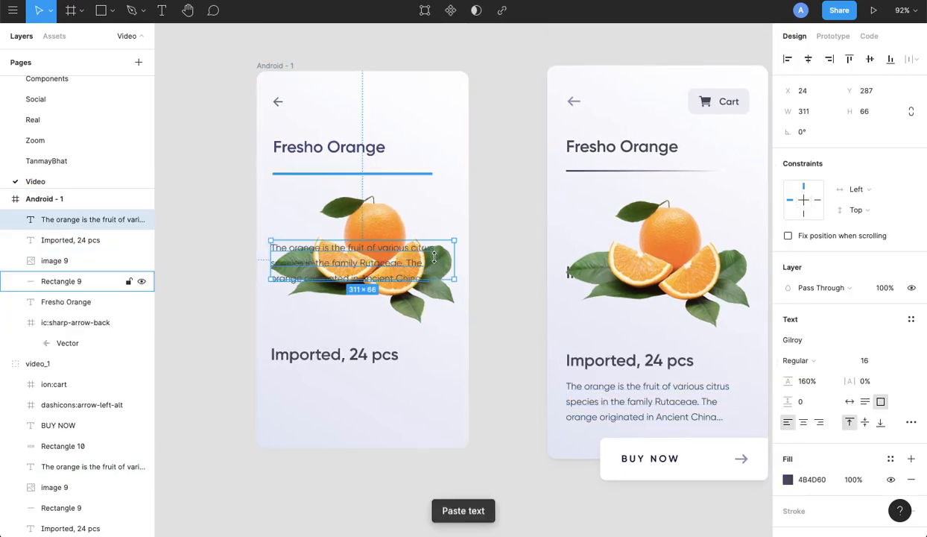
{"action": "left_click_drag", "start_coordinate": [375, 281], "coordinate": [374, 395]}
{"action": "key", "text": "alt"}
{"action": "key", "text": "Up"}
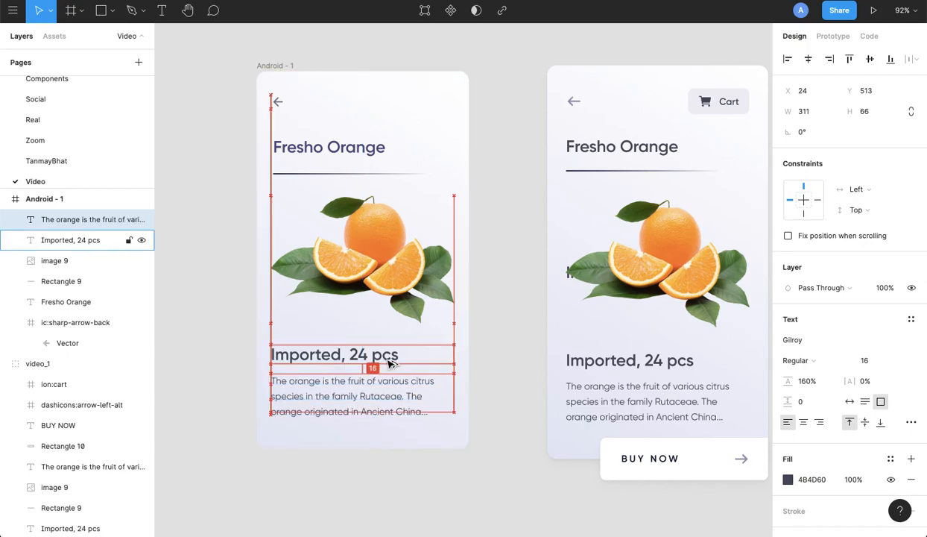
{"action": "left_click", "coordinate": [509, 326]}
Step: Draw a button rectangle of 172 × 72 just below the Android frame and set its corner radius to 8
{"action": "scroll", "coordinate": [492, 304], "scroll_direction": "down", "scroll_amount": 2}
{"action": "left_click_drag", "start_coordinate": [482, 292], "coordinate": [477, 193]}
{"action": "left_click_drag", "start_coordinate": [425, 297], "coordinate": [422, 361]}
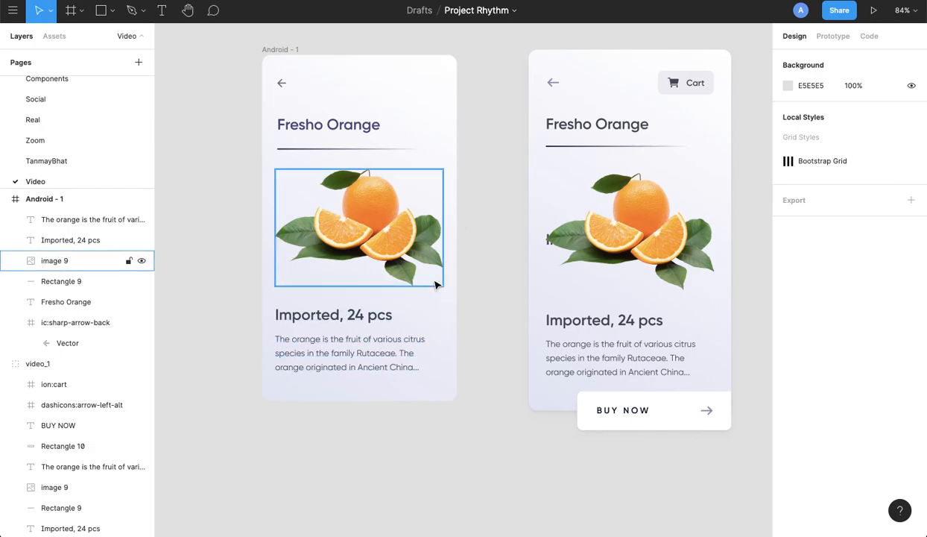
{"action": "left_click", "coordinate": [685, 410]}
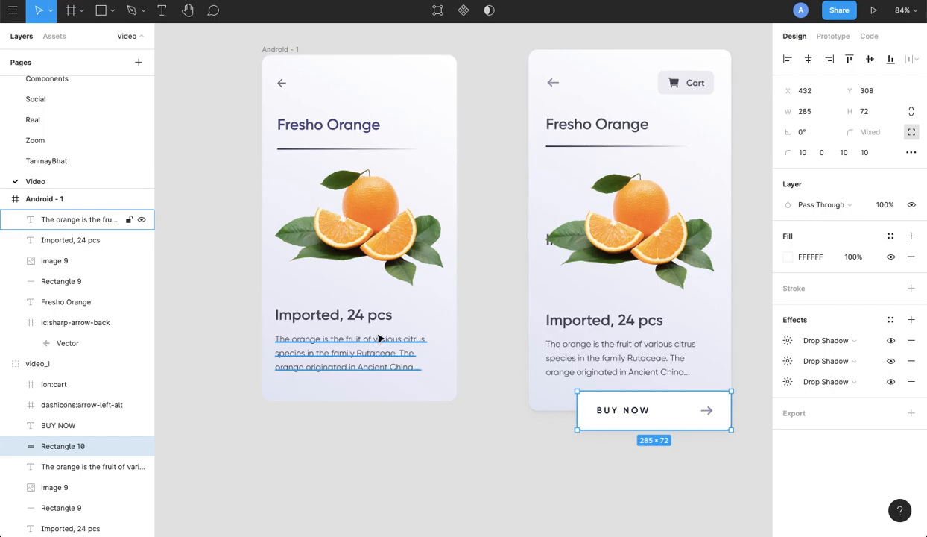
{"action": "left_click", "coordinate": [285, 51]}
{"action": "left_click", "coordinate": [395, 493]}
{"action": "key", "text": "r"}
{"action": "mouse_move", "coordinate": [300, 385]}
{"action": "left_mouse_down"}
{"action": "mouse_move", "coordinate": [393, 467]}
{"action": "mouse_move", "coordinate": [396, 420]}
{"action": "mouse_move", "coordinate": [373, 431]}
{"action": "mouse_move", "coordinate": [387, 403]}
{"action": "mouse_move", "coordinate": [381, 395]}
{"action": "mouse_move", "coordinate": [384, 407]}
{"action": "mouse_move", "coordinate": [440, 395]}
{"action": "mouse_move", "coordinate": [436, 411]}
{"action": "left_mouse_up"}
{"action": "key", "text": "Return"}
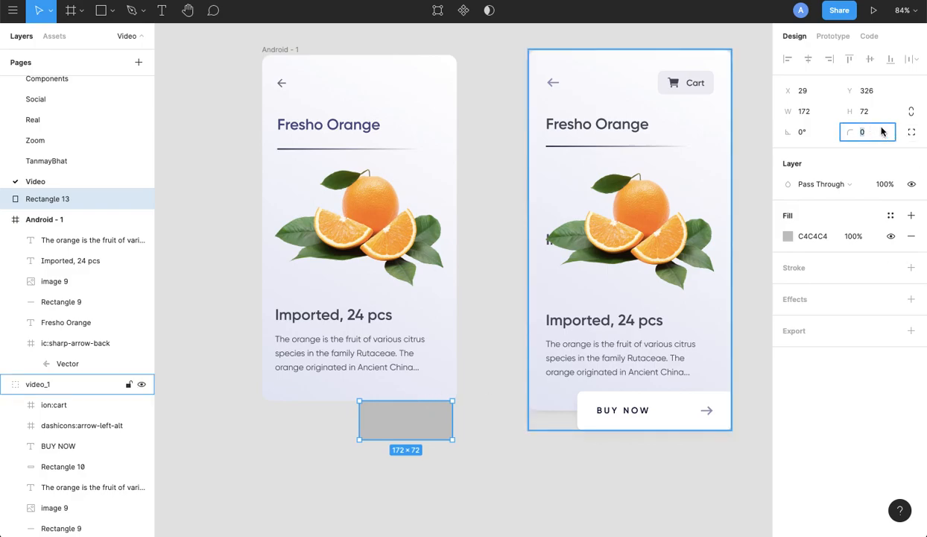
{"action": "key", "text": "Return"}
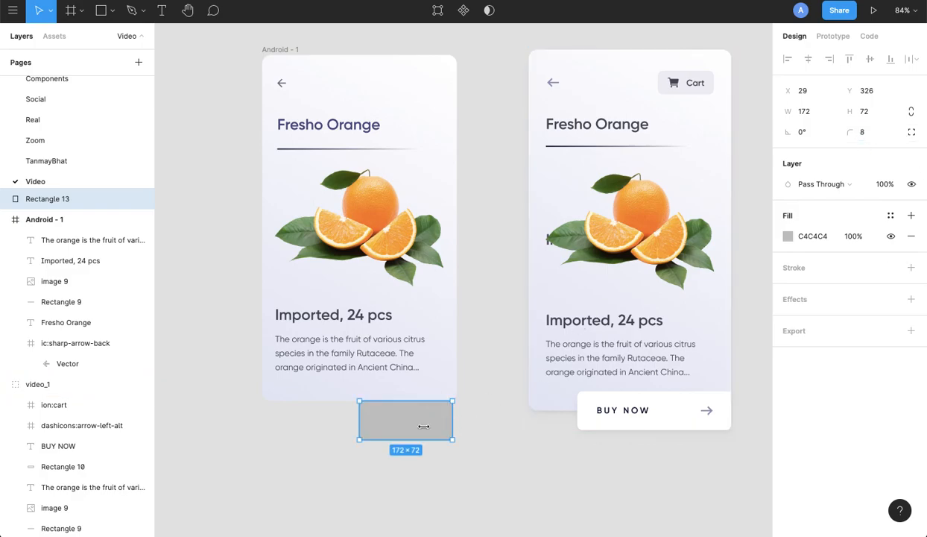
Step: Fit the button rectangle at 250 × 72 over the lower-right corner of the Android frame, extended to 663 high, and fill it with FFFFFF
{"action": "left_click", "coordinate": [292, 49]}
{"action": "left_click_drag", "start_coordinate": [412, 433], "coordinate": [322, 406]}
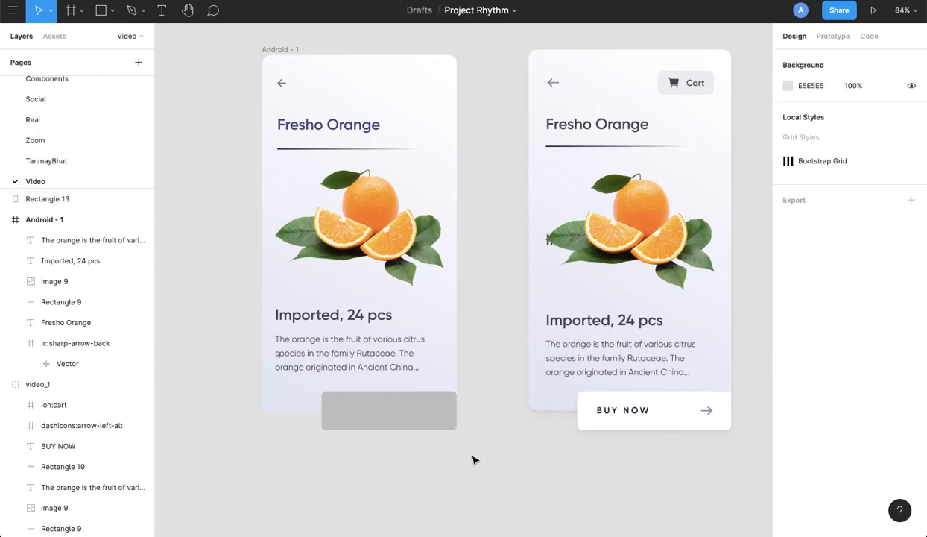
{"action": "left_click", "coordinate": [822, 238]}
{"action": "type", "text": "FFFFFF"}
{"action": "key", "text": "Return"}
{"action": "left_click", "coordinate": [436, 485]}
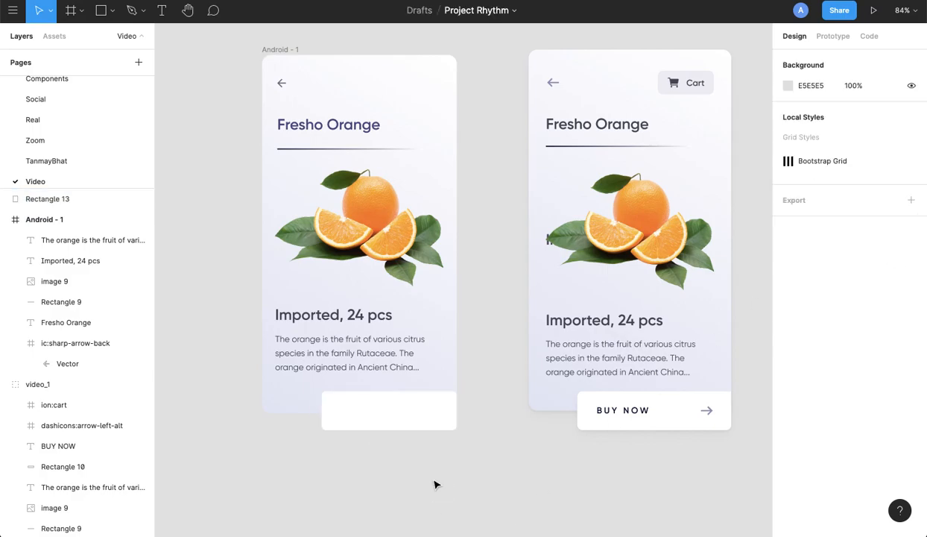
Step: Add the text "BUY NOW" in Gilroy Regular 16 and place it on the white button rectangle
{"action": "key", "text": "t"}
{"action": "left_click", "coordinate": [393, 456]}
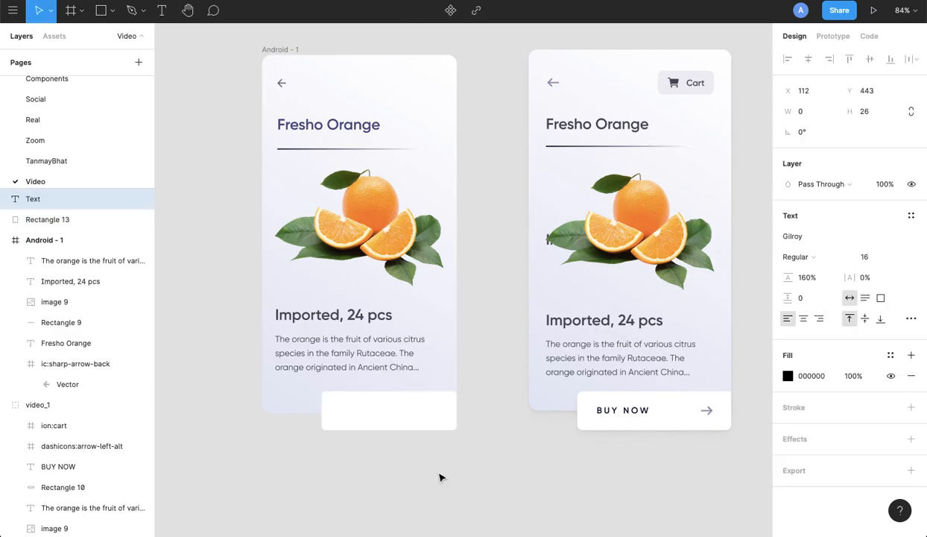
{"action": "left_click", "coordinate": [493, 461]}
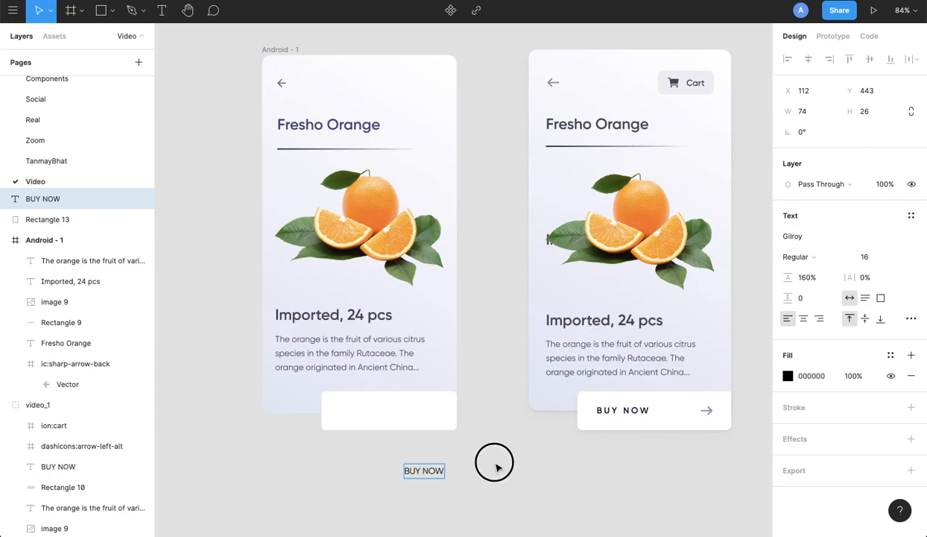
{"action": "left_click", "coordinate": [426, 471]}
{"action": "left_click_drag", "start_coordinate": [427, 471], "coordinate": [396, 419]}
{"action": "key", "text": "Up"}
{"action": "key", "text": "Up"}
{"action": "key", "text": "Up"}
{"action": "key", "text": "Up"}
{"action": "key", "text": "Up"}
{"action": "key", "text": "Up"}
{"action": "key", "text": "Up"}
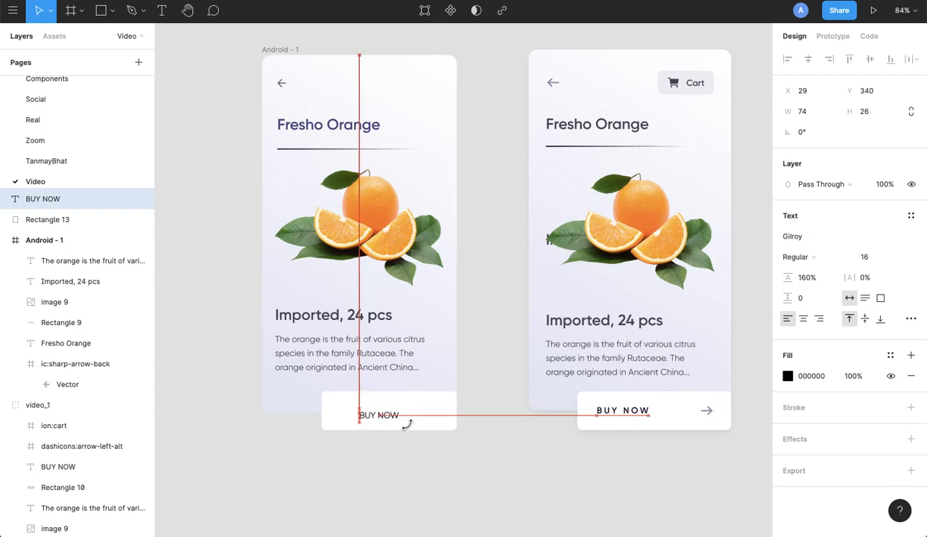
Step: Center the "BUY NOW" text and the button rectangle on each other horizontally and vertically
{"action": "left_click", "coordinate": [444, 421], "text": "shift"}
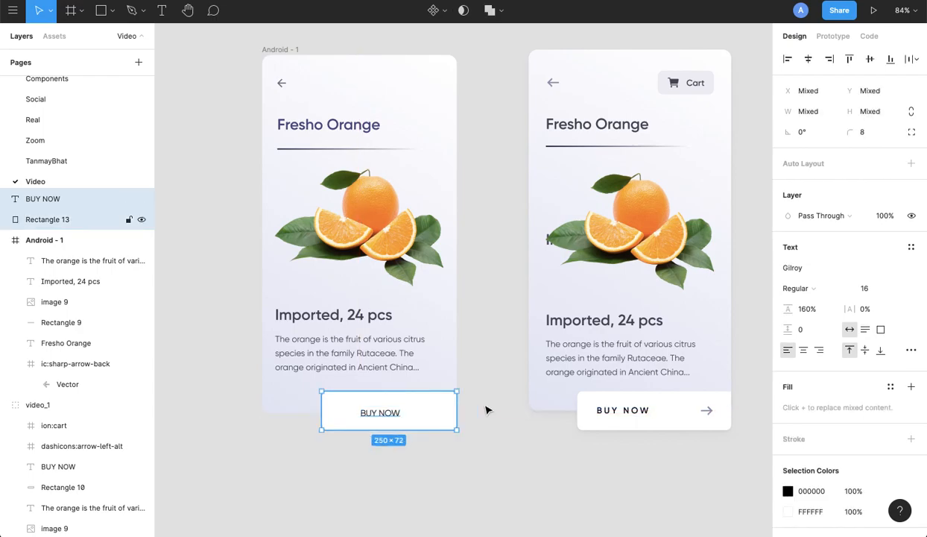
{"action": "left_click", "coordinate": [808, 59]}
{"action": "left_click", "coordinate": [868, 59]}
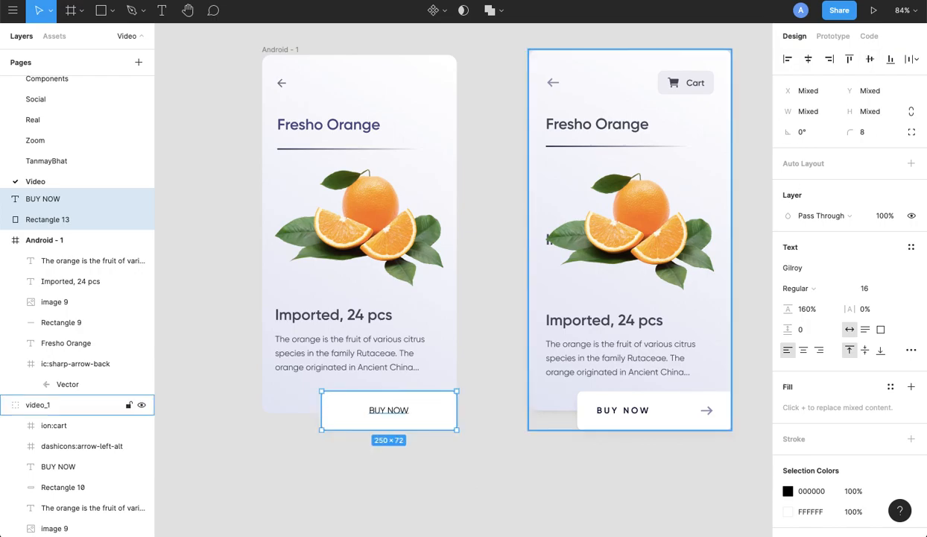
{"action": "left_click", "coordinate": [404, 478]}
Step: Make the "BUY NOW" text Bold and center-aligned with 30% letter spacing, and shift it toward the button's left side
{"action": "left_click", "coordinate": [396, 414]}
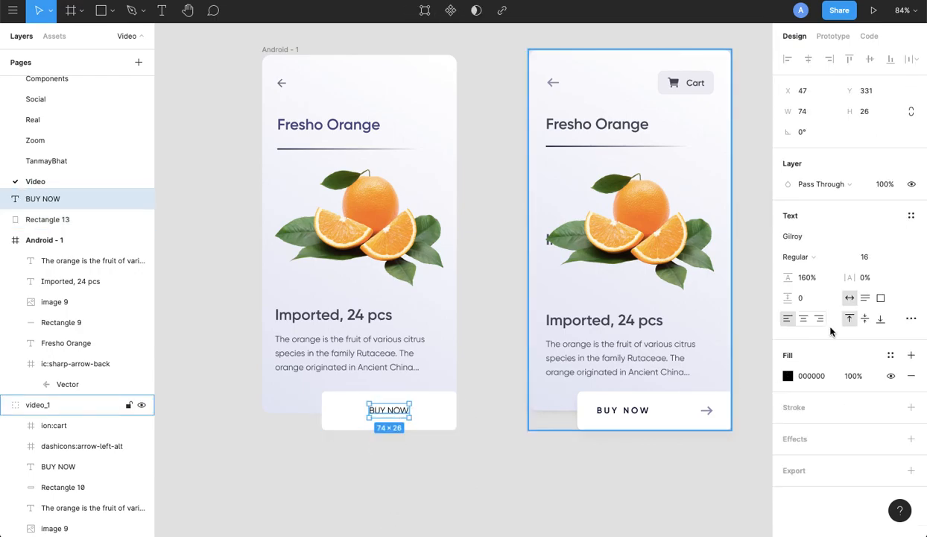
{"action": "left_click", "coordinate": [821, 257]}
{"action": "left_click", "coordinate": [771, 287]}
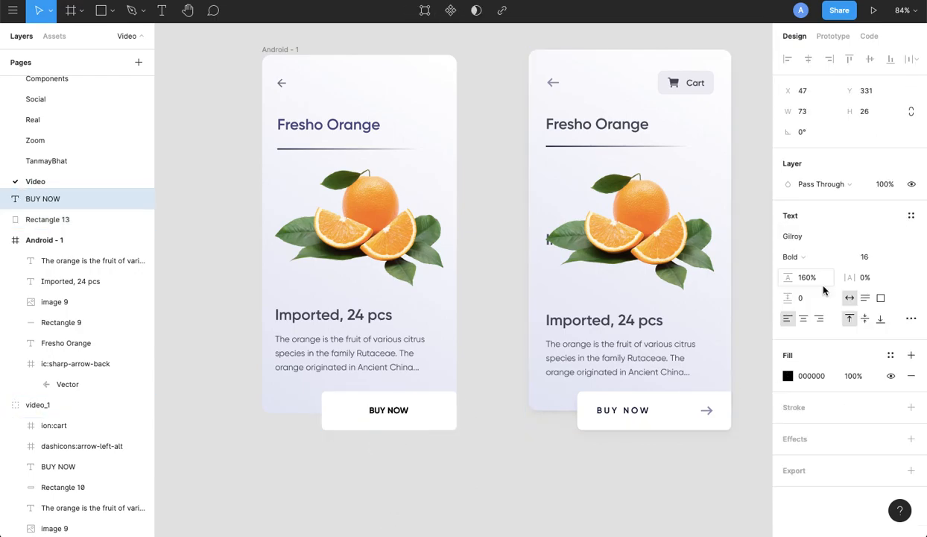
{"action": "left_click", "coordinate": [802, 318]}
{"action": "left_click", "coordinate": [870, 277]}
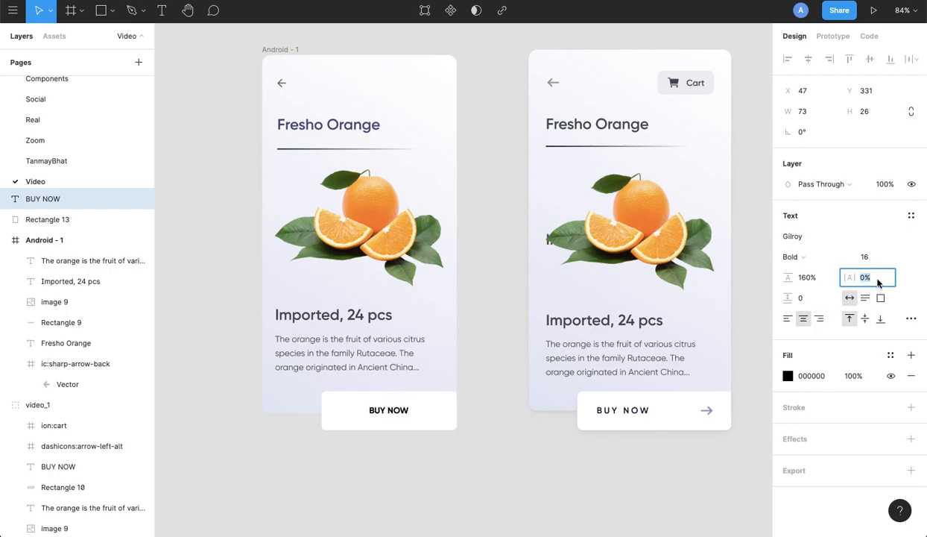
{"action": "type", "text": "30"}
{"action": "key", "text": "Return"}
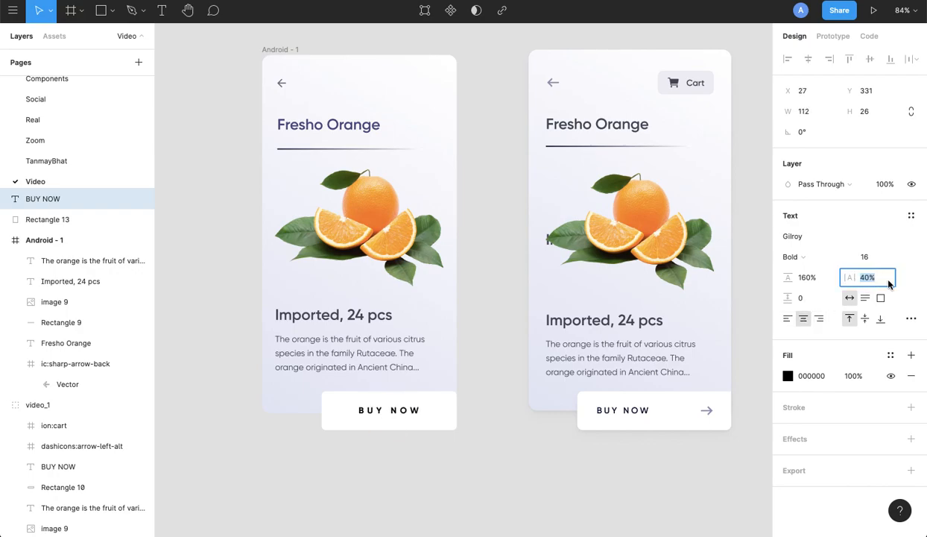
{"action": "key", "text": "Escape"}
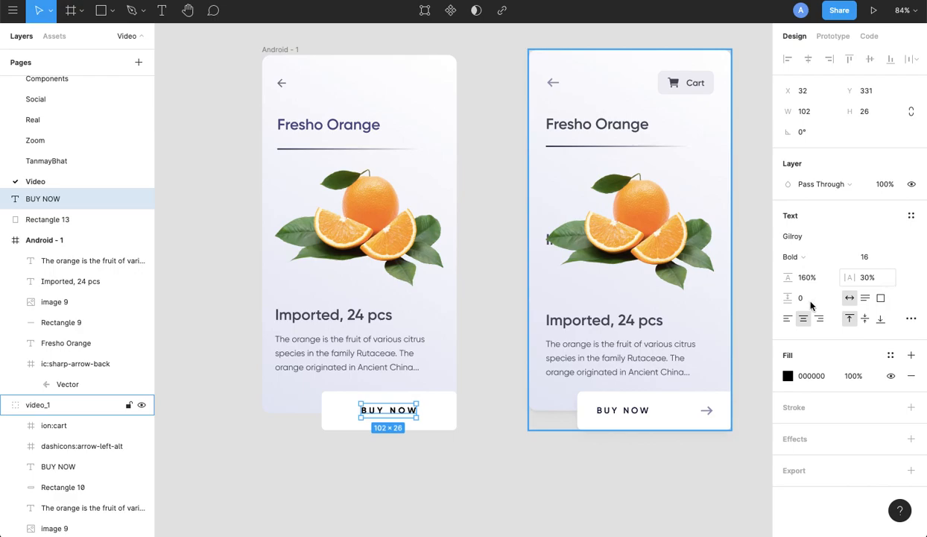
{"action": "left_click_drag", "start_coordinate": [399, 404], "coordinate": [380, 414]}
{"action": "left_click", "coordinate": [623, 453]}
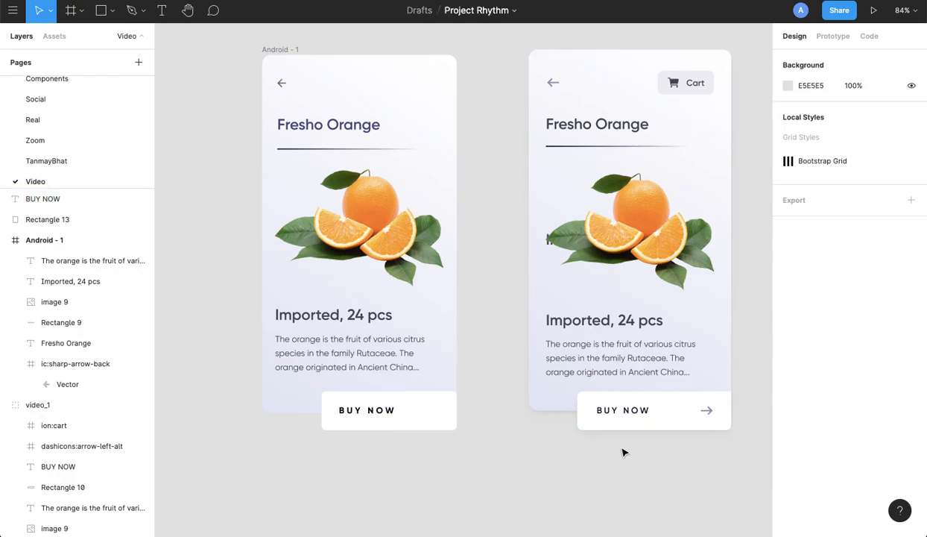
Step: Copy the back arrow icon from the frame's upper corner onto the button beside "BUY NOW", layered above the rectangle at X 120, Y 333
{"action": "left_click", "coordinate": [283, 87]}
{"action": "key", "text": "ctrl+v"}
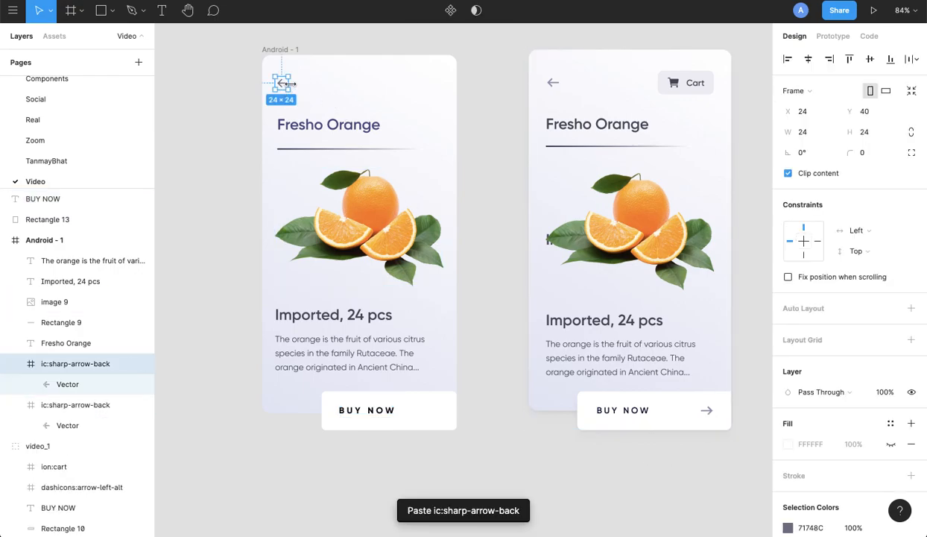
{"action": "left_click_drag", "start_coordinate": [286, 87], "coordinate": [416, 422]}
{"action": "key", "text": "ctrl+x"}
{"action": "left_click", "coordinate": [432, 408]}
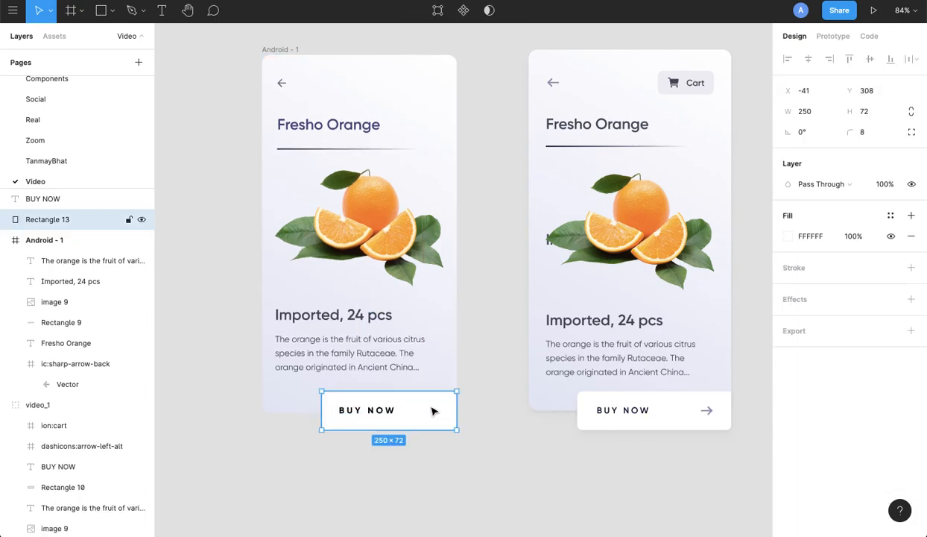
{"action": "key", "text": "ctrl+v"}
{"action": "key", "text": "Up"}
{"action": "key", "text": "Up"}
{"action": "key", "text": "Up"}
{"action": "key", "text": "shift+Up"}
{"action": "key", "text": "shift+Up"}
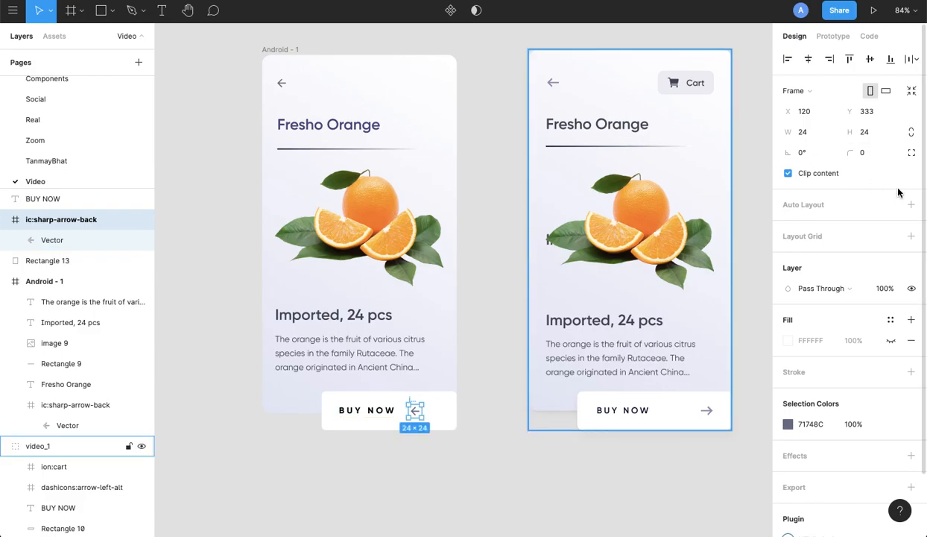
Step: Flip the button's arrow icon horizontally so it points right, and move it to the button's right end
{"action": "key", "text": "shift+h"}
{"action": "left_click_drag", "start_coordinate": [417, 410], "coordinate": [441, 409]}
{"action": "left_click_drag", "start_coordinate": [439, 410], "coordinate": [439, 410]}
{"action": "left_click", "coordinate": [490, 368]}
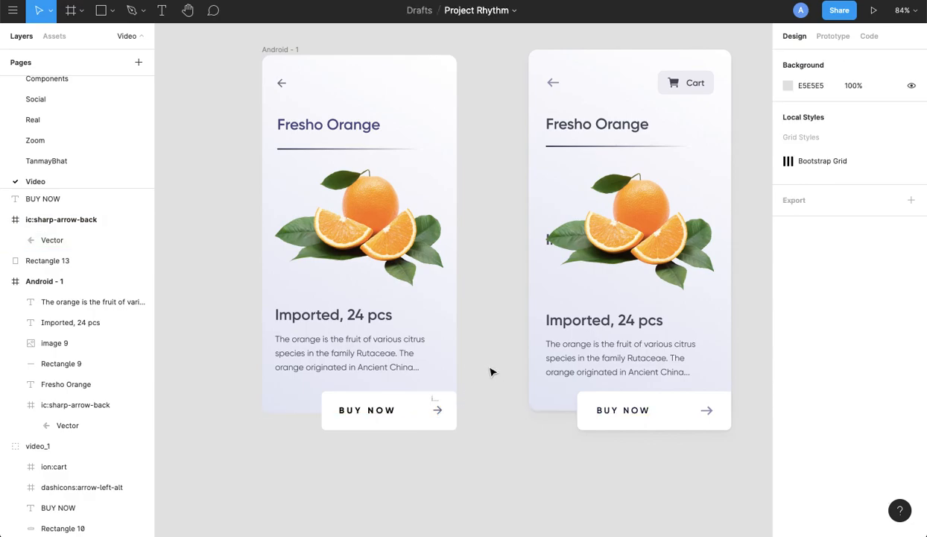
Step: Try cutting the button's arrow icon and pasting it back over the button rectangle
{"action": "left_click", "coordinate": [436, 402]}
{"action": "key", "text": "ctrl+x"}
{"action": "left_click", "coordinate": [420, 415]}
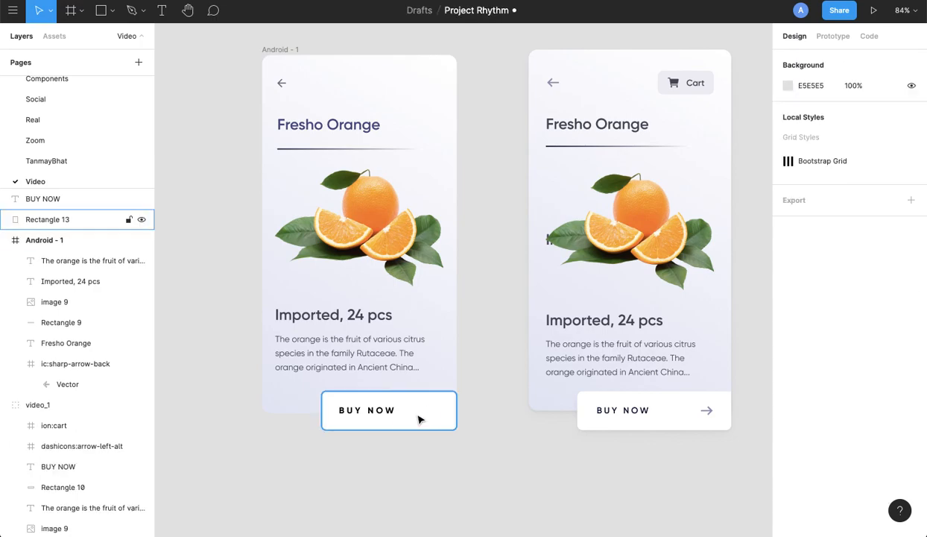
{"action": "key", "text": "ctrl+v"}
{"action": "left_click", "coordinate": [481, 403]}
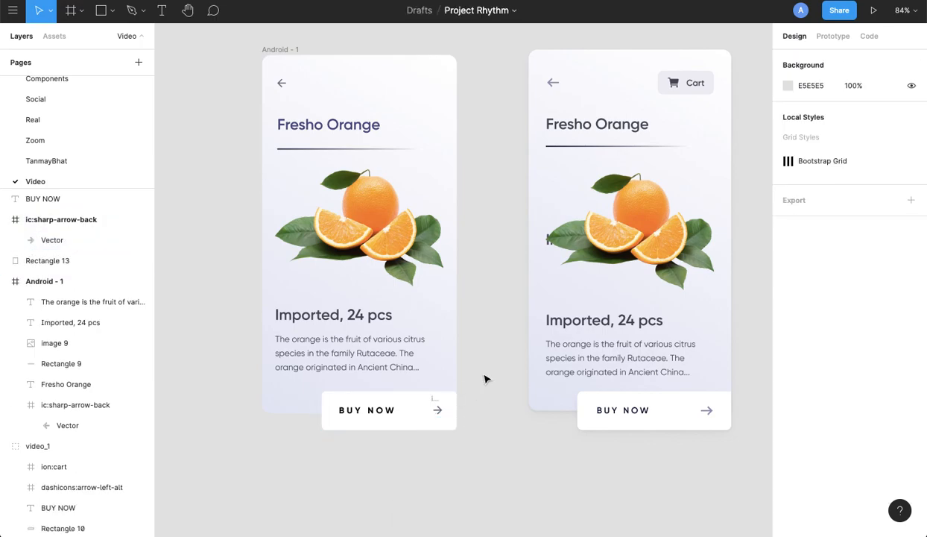
Step: Compare the rebuilt product card with the reference card beside it
{"action": "scroll", "coordinate": [484, 380], "scroll_direction": "down", "scroll_amount": 1}
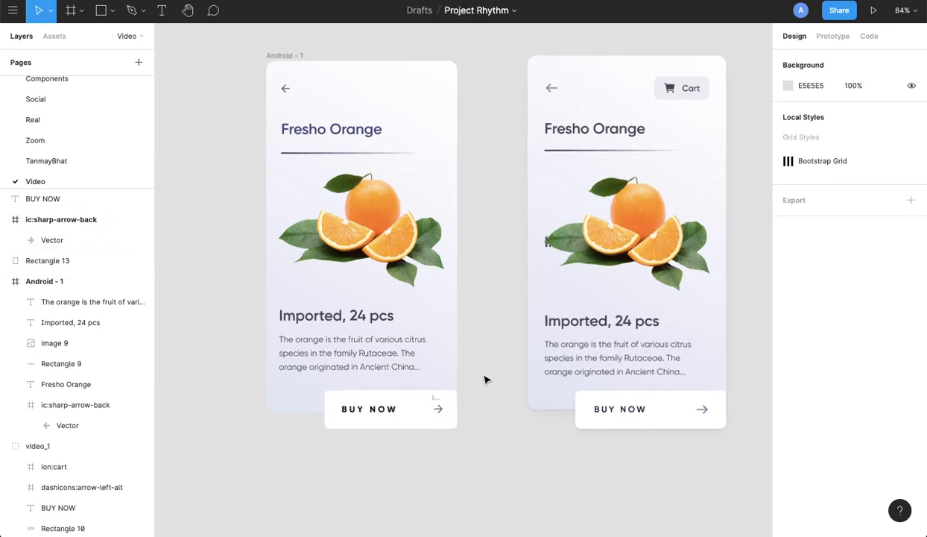
{"action": "left_click", "coordinate": [283, 59]}
{"action": "left_click", "coordinate": [875, 11]}
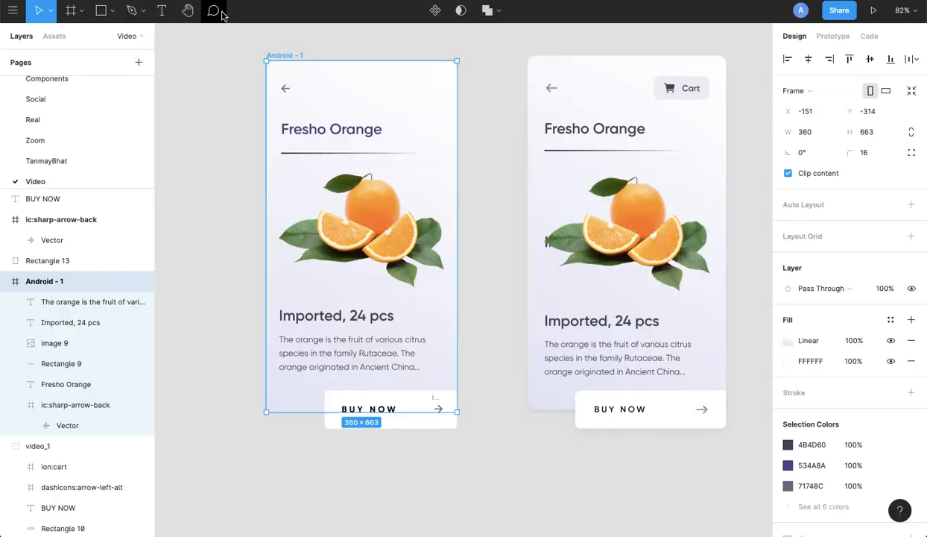
{"action": "left_click", "coordinate": [497, 437]}
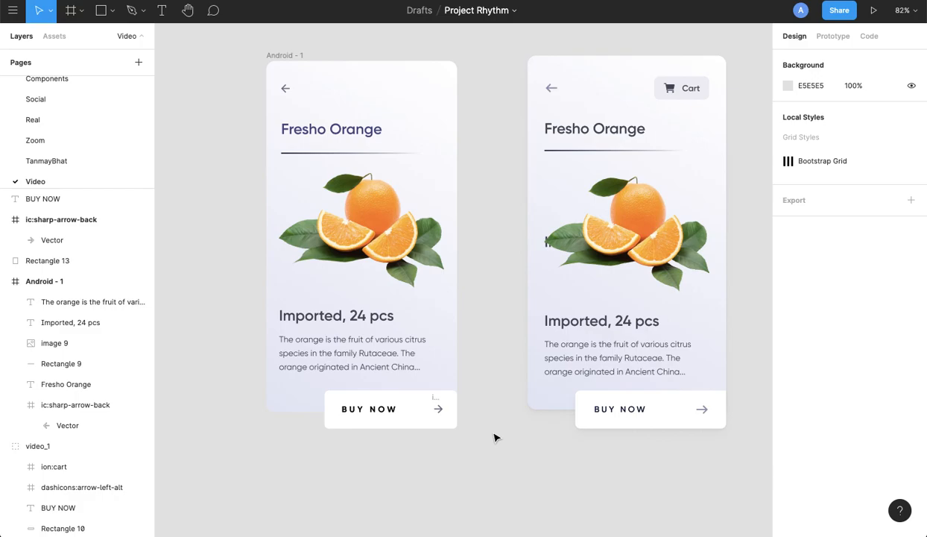
{"action": "scroll", "coordinate": [497, 438], "scroll_direction": "down", "scroll_amount": 5}
{"action": "scroll", "coordinate": [498, 440], "scroll_direction": "up", "scroll_amount": 2}
{"action": "scroll", "coordinate": [498, 440], "scroll_direction": "down", "scroll_amount": 1}
{"action": "scroll", "coordinate": [497, 437], "scroll_direction": "up", "scroll_amount": 4}
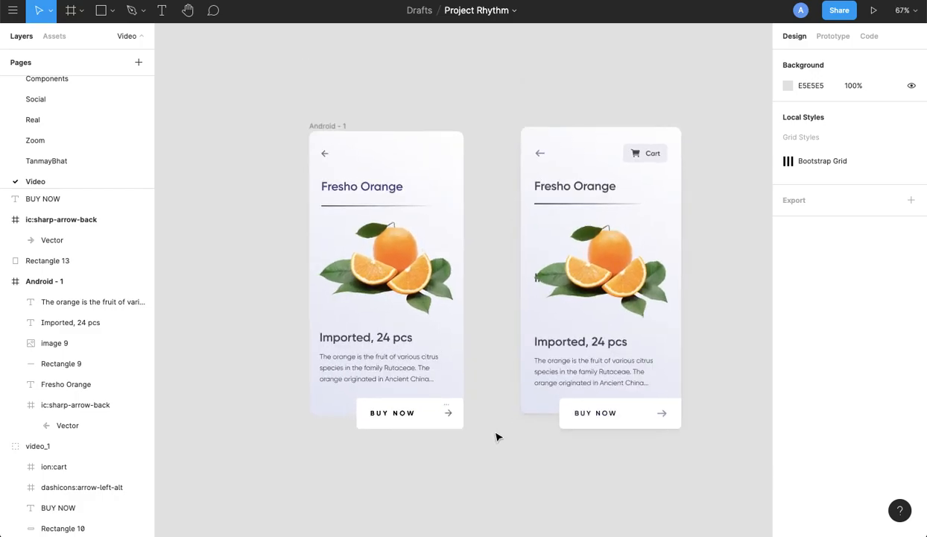
{"action": "scroll", "coordinate": [497, 437], "scroll_direction": "down", "scroll_amount": 2}
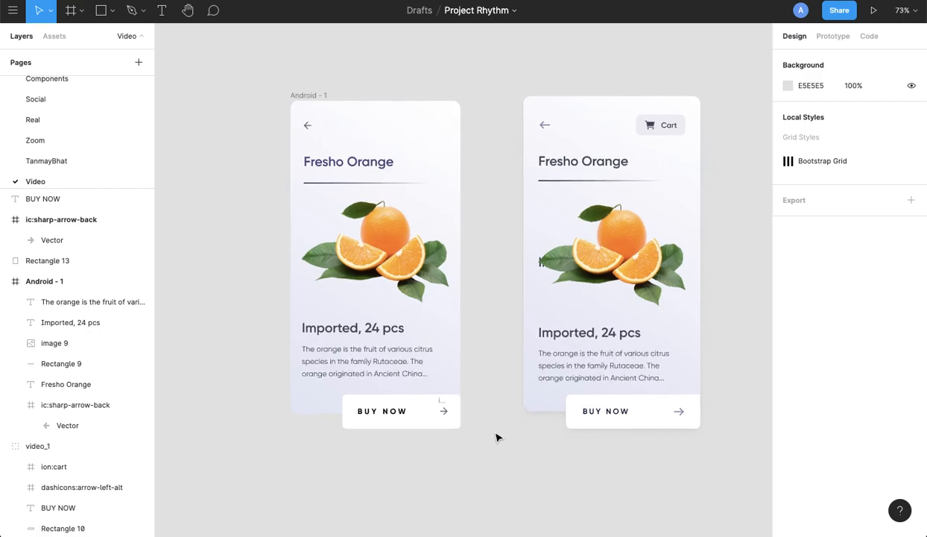
{"action": "scroll", "coordinate": [498, 438], "scroll_direction": "up", "scroll_amount": 3}
{"action": "left_click_drag", "start_coordinate": [506, 431], "coordinate": [492, 481]}
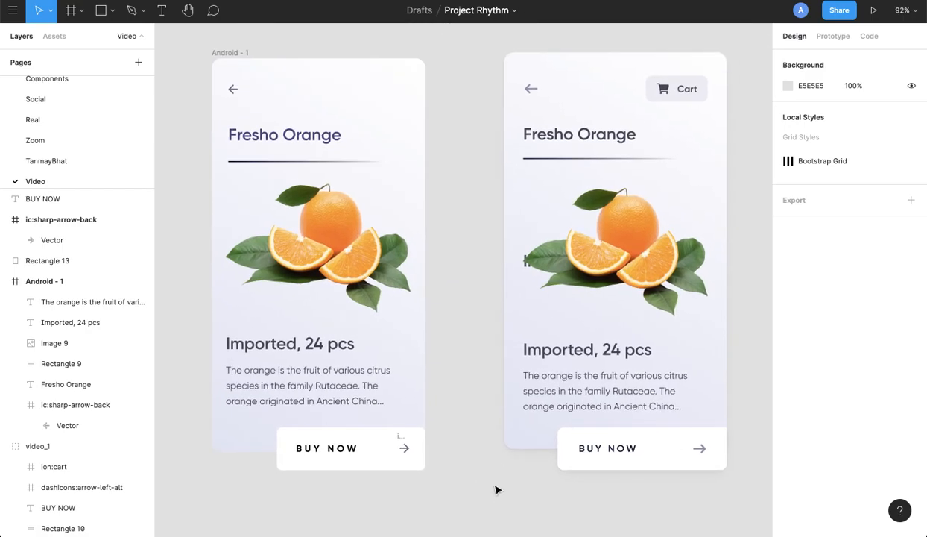
Step: Move the whole rebuilt card, including its button parts, closer to the reference card with their top edges level
{"action": "scroll", "coordinate": [498, 490], "scroll_direction": "down", "scroll_amount": 3}
{"action": "left_click", "coordinate": [284, 143]}
{"action": "left_click_drag", "start_coordinate": [238, 97], "coordinate": [420, 394]}
{"action": "left_click", "coordinate": [504, 439]}
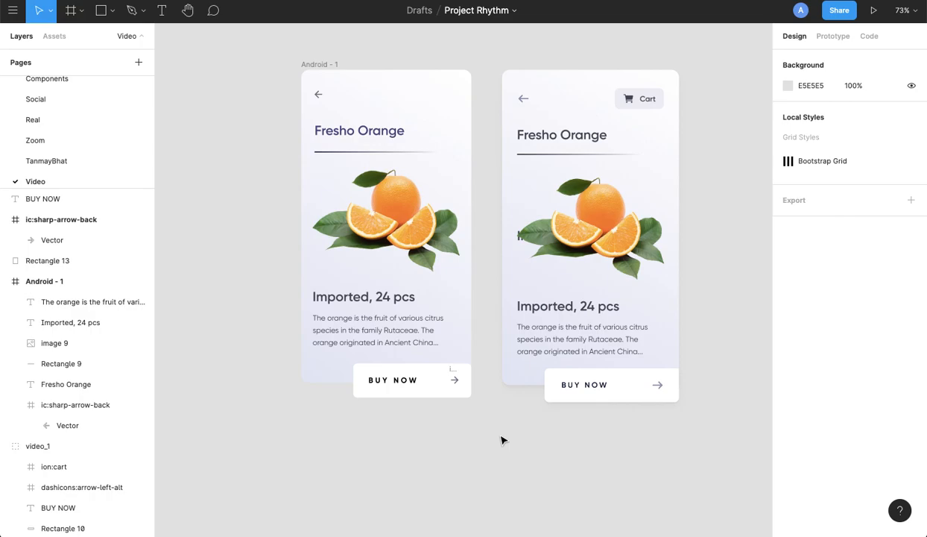